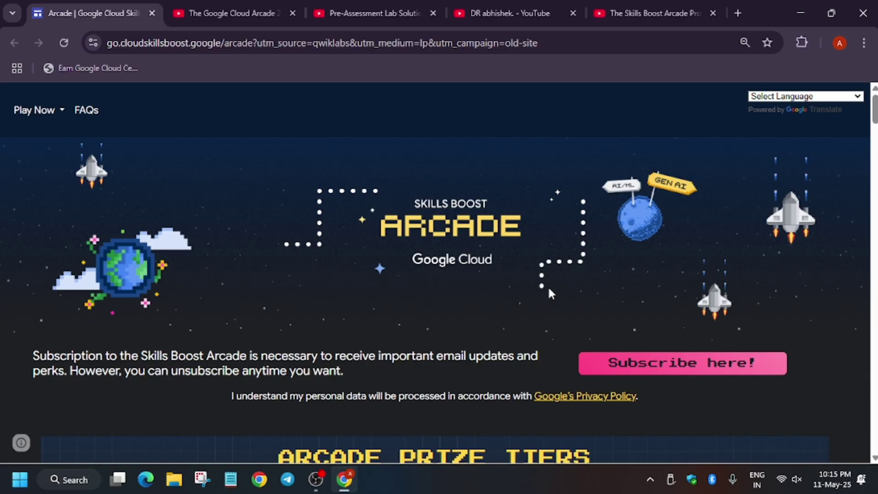
Scroll down the Arcade page to the May 2025 Base Camp card with its access code
scroll(476, 268, down, 15)
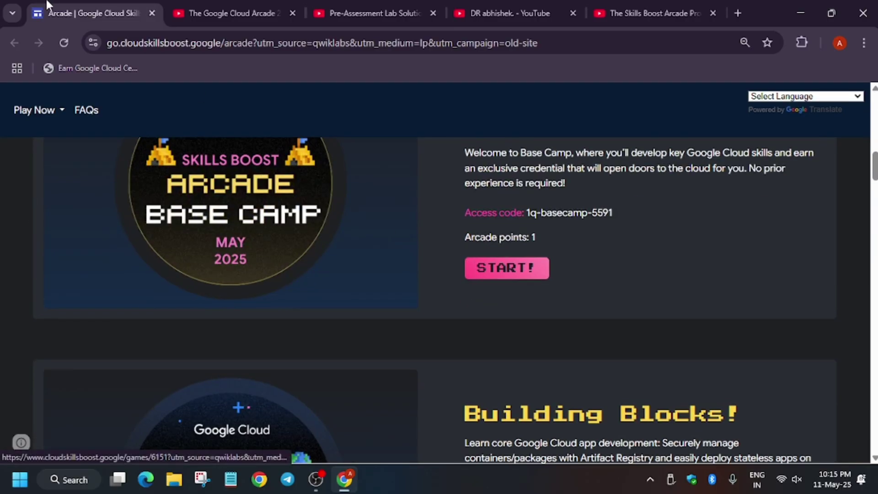
In a new tab, load the go.qwiklabs.com/arcade address from 'qwiklabs'
click(744, 6)
text(qwiklasb)
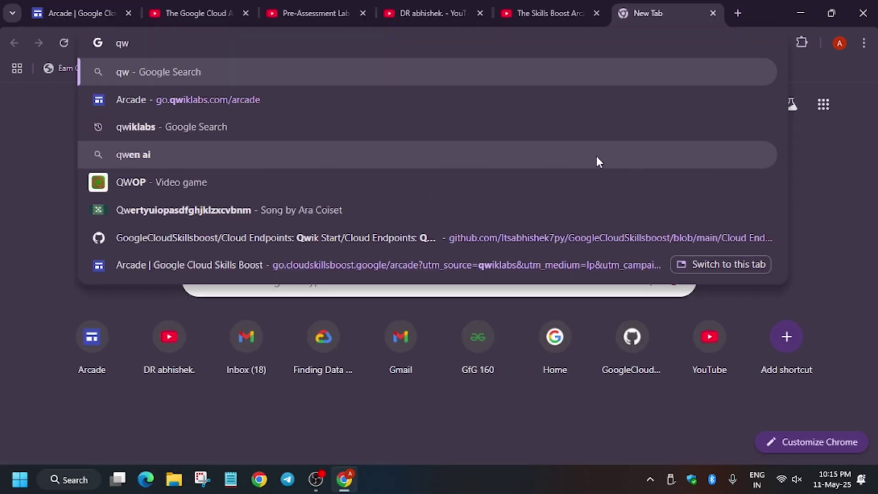
key(BackSpace)
key(BackSpace)
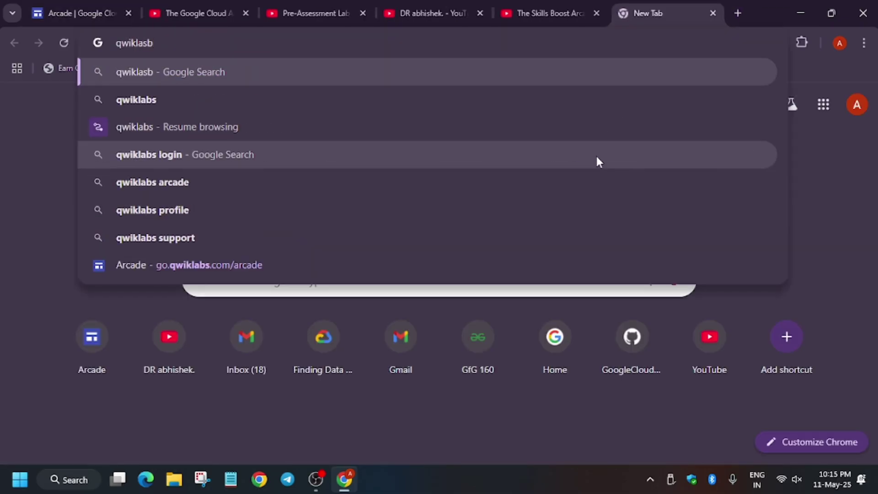
text(b)
key(Return)
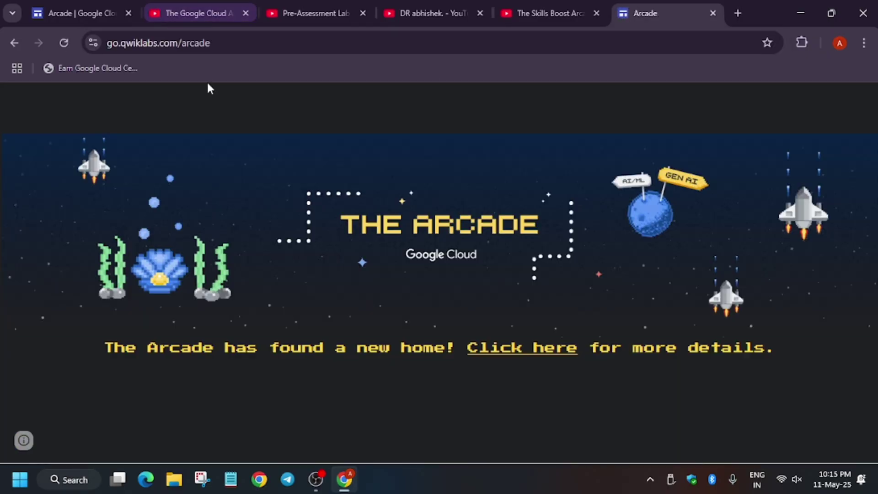
Search the web for 'qwiklab' and scroll the results to Google Cloud Skills Boost
click(201, 43)
text(qwiklab)
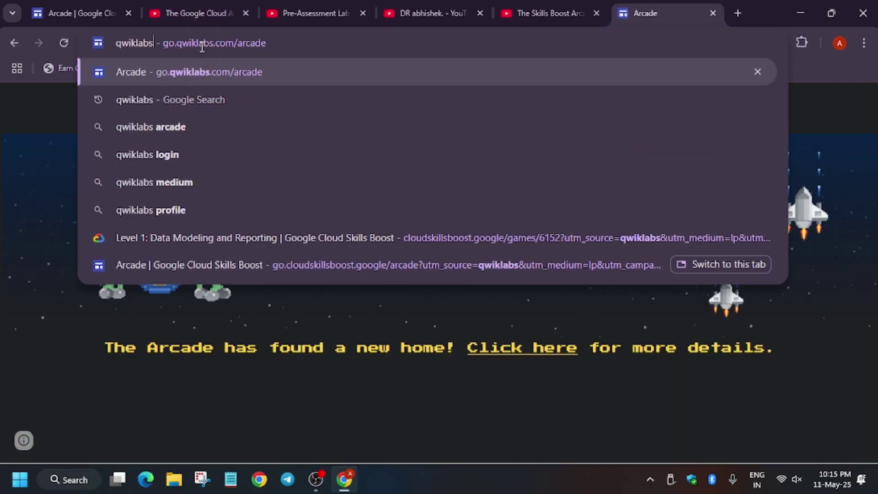
key(Return)
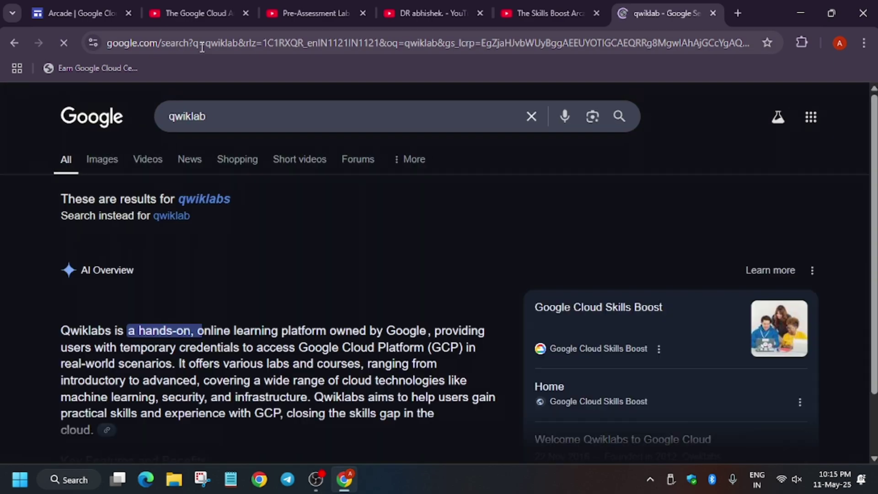
scroll(174, 278, down, 10)
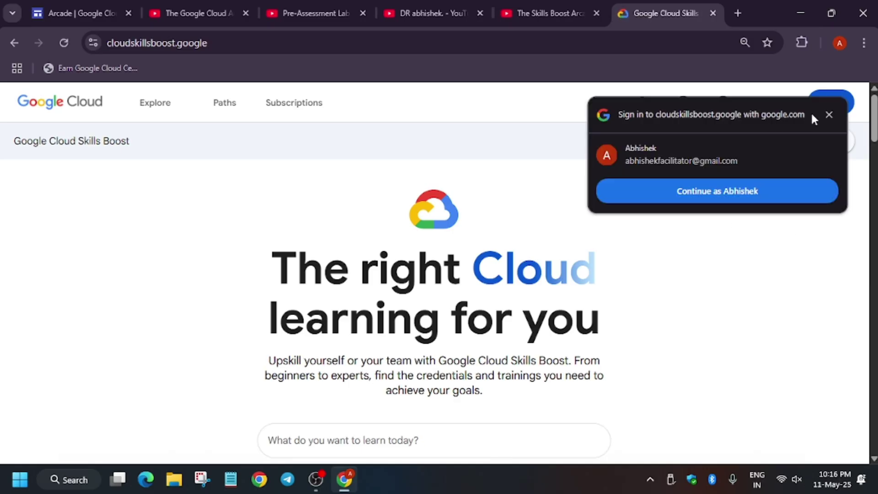
Close the Google sign-in prompt, look over the Create account form, then go back home
click(828, 116)
click(837, 106)
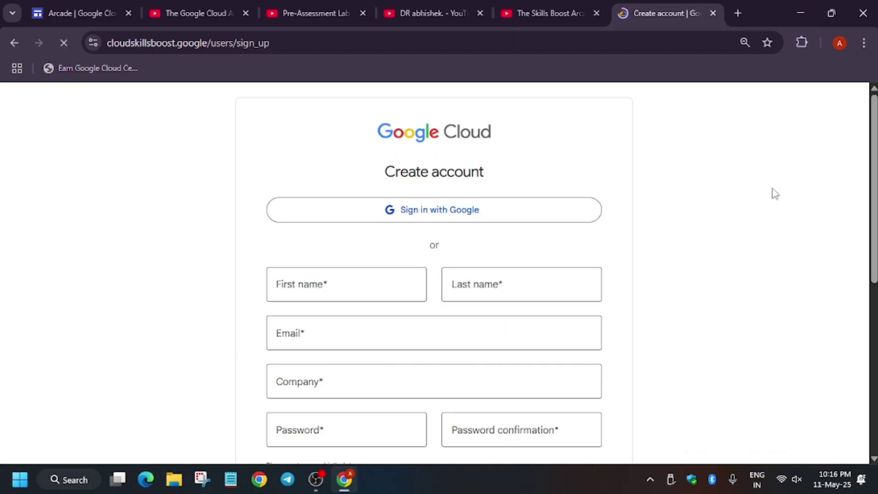
scroll(759, 327, down, 2)
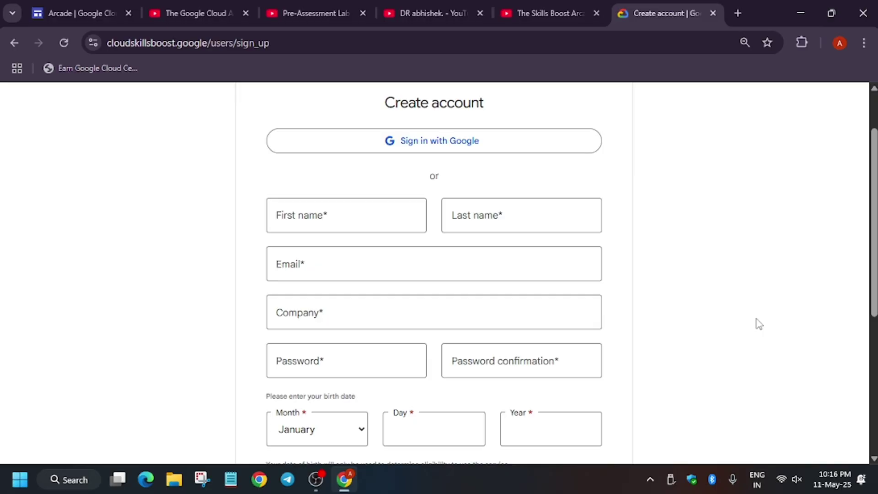
scroll(759, 324, down, 3)
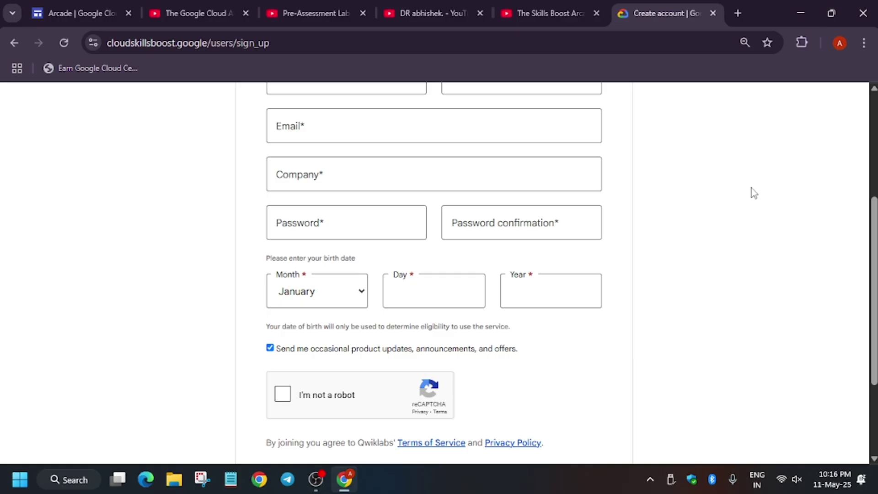
scroll(704, 208, down, 3)
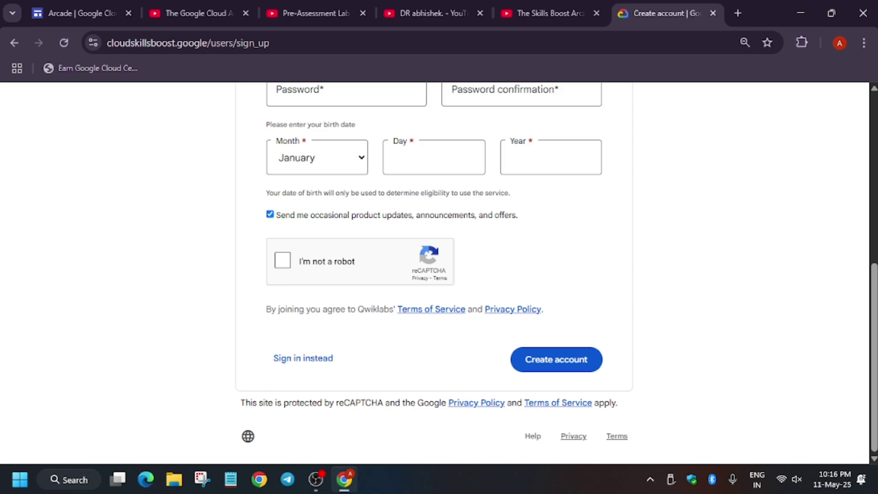
click(14, 42)
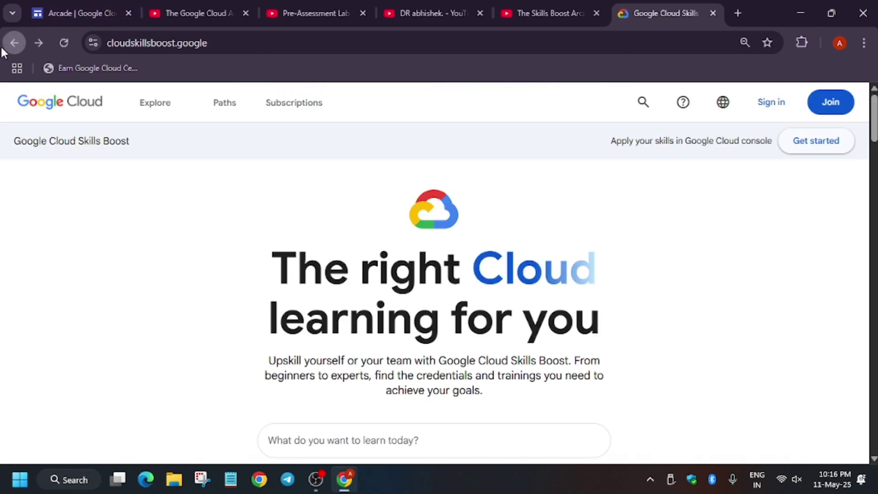
Sign in with Google and review the dashboard's 1616 credits, 15 labs and course progress
click(762, 101)
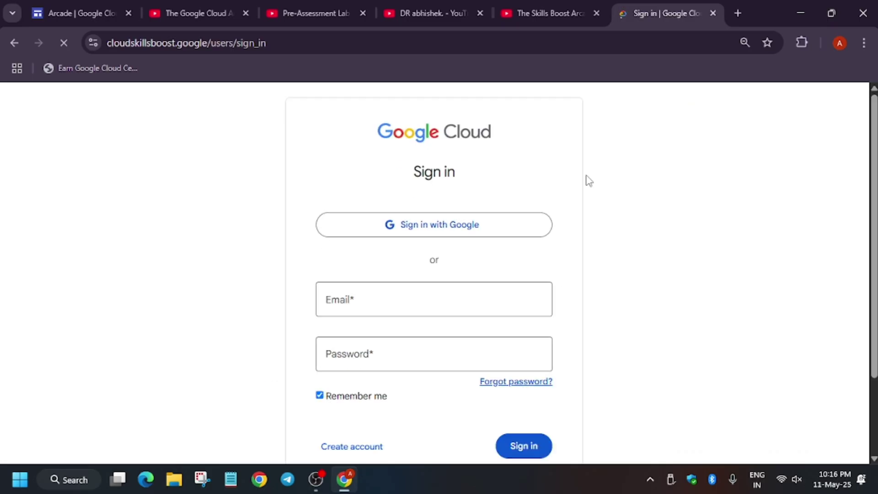
click(460, 220)
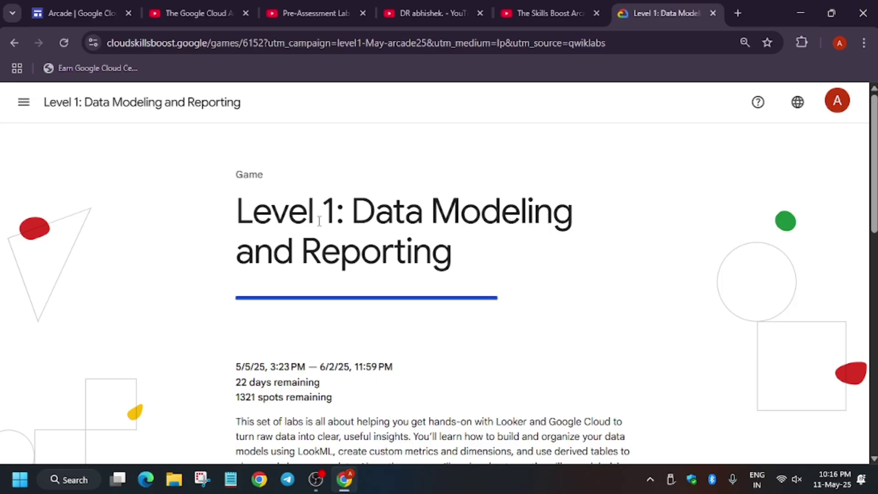
click(22, 102)
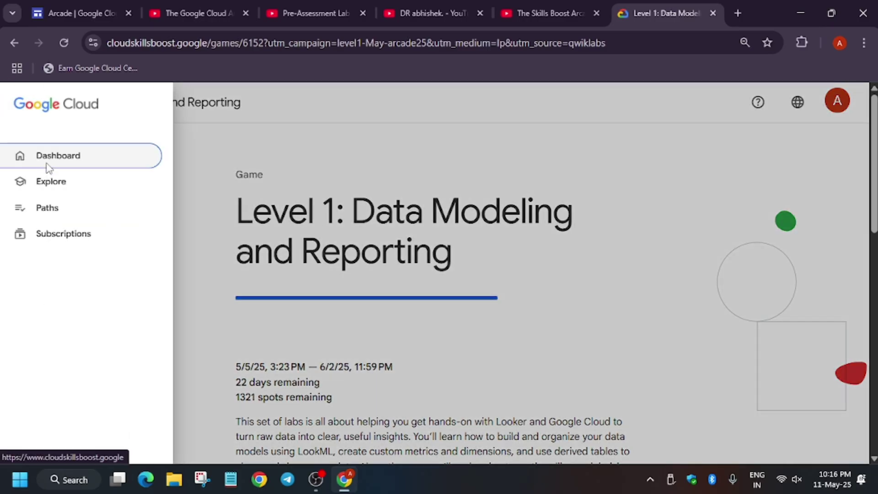
click(48, 164)
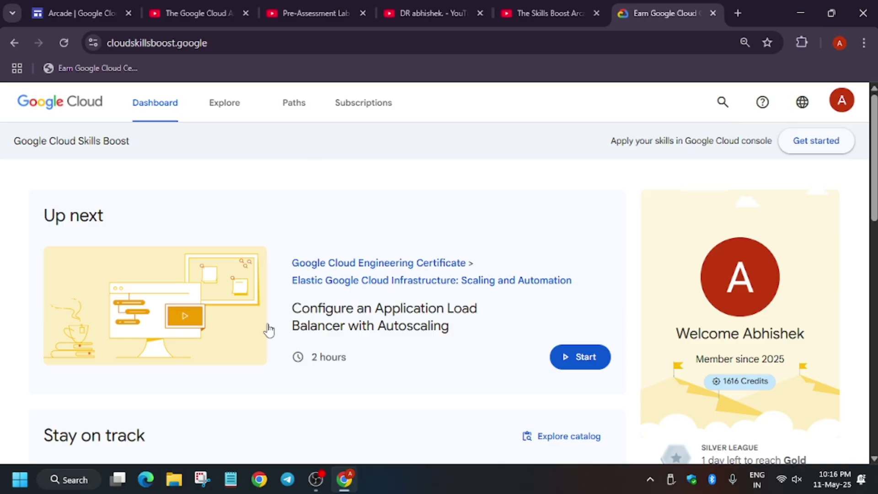
scroll(832, 379, down, 4)
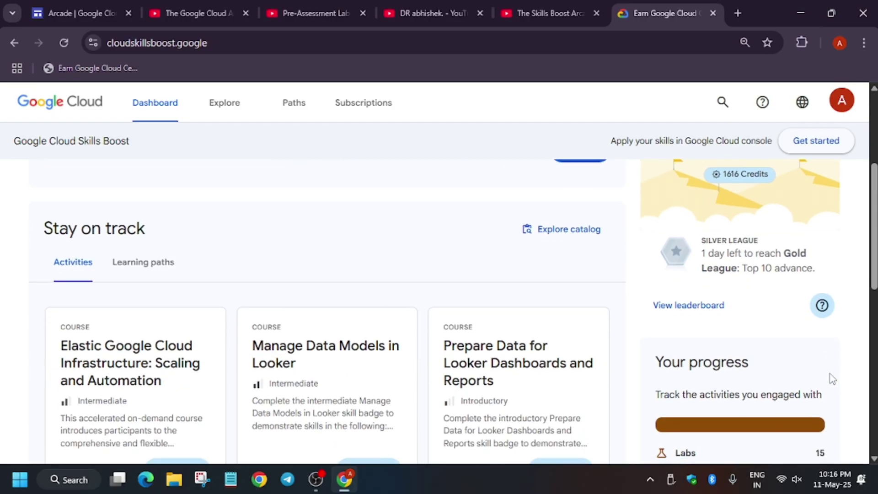
scroll(824, 369, down, 4)
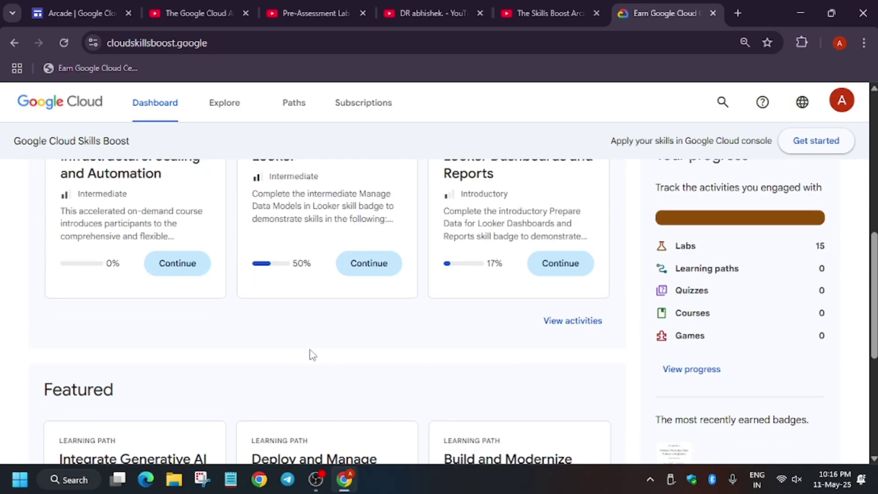
scroll(450, 344, up, 4)
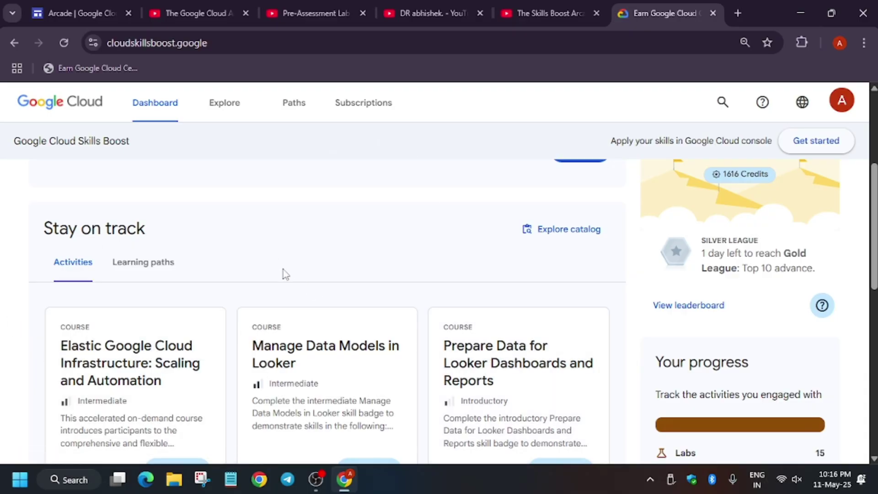
scroll(274, 293, down, 4)
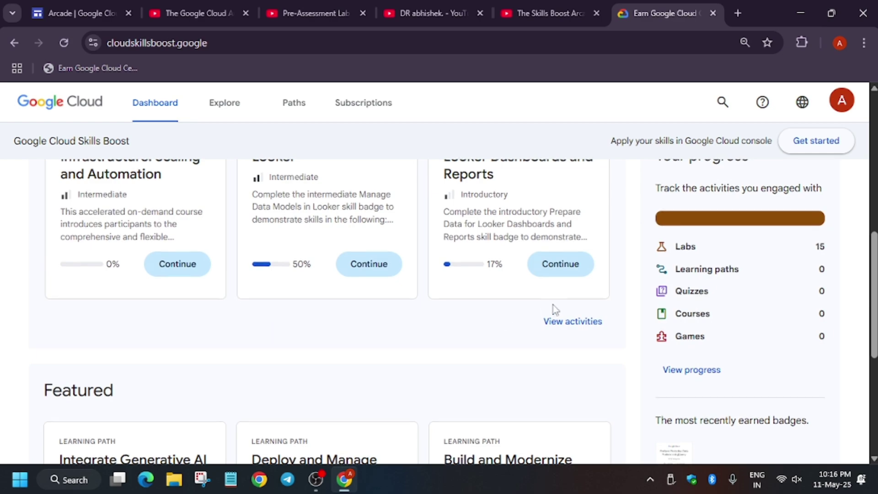
scroll(552, 307, up, 5)
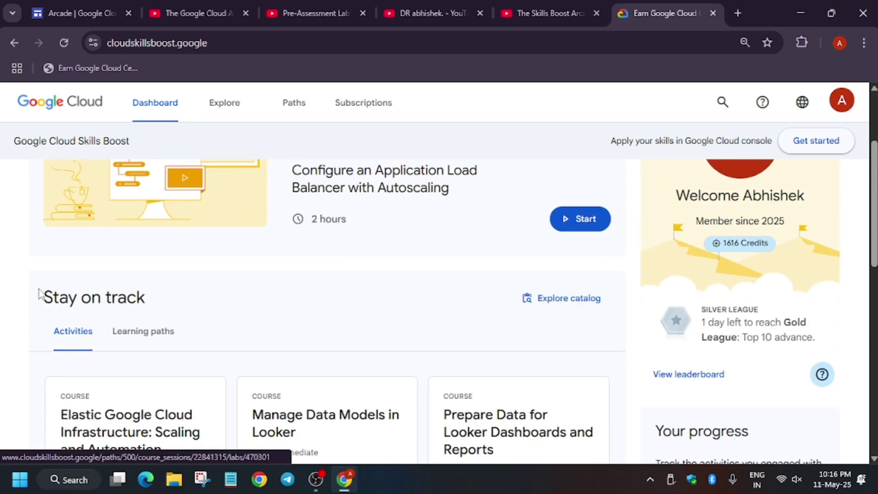
Open account Settings and toggle Make profile public off and back on, keeping it public
click(848, 99)
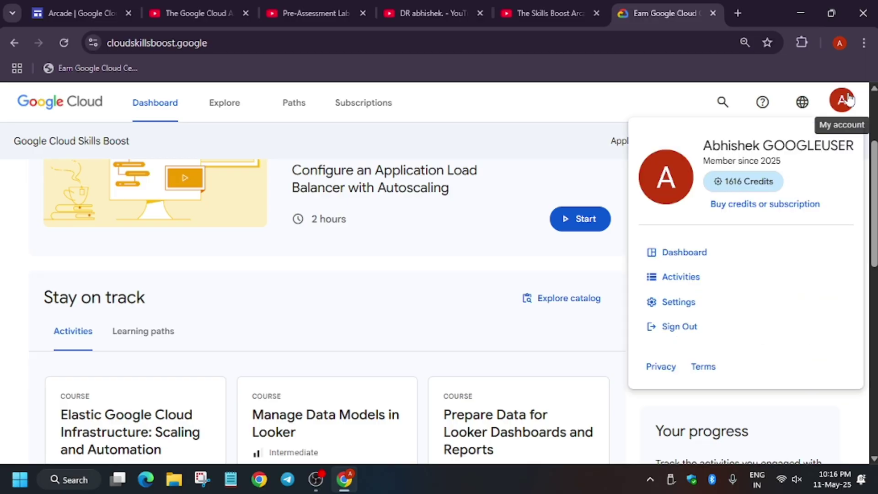
click(673, 302)
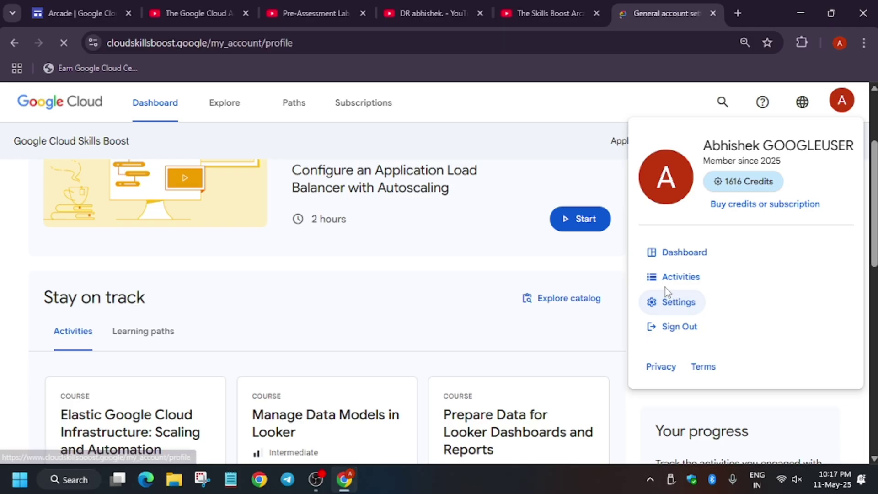
scroll(803, 266, down, 10)
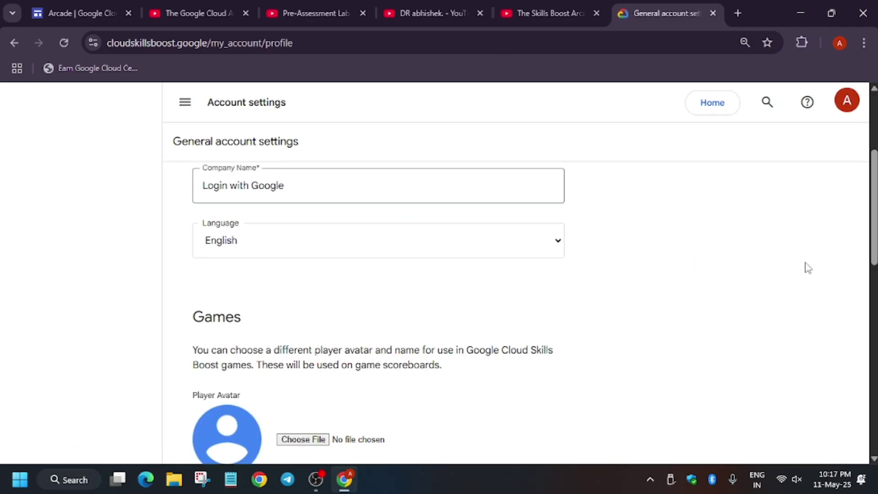
scroll(807, 269, down, 2)
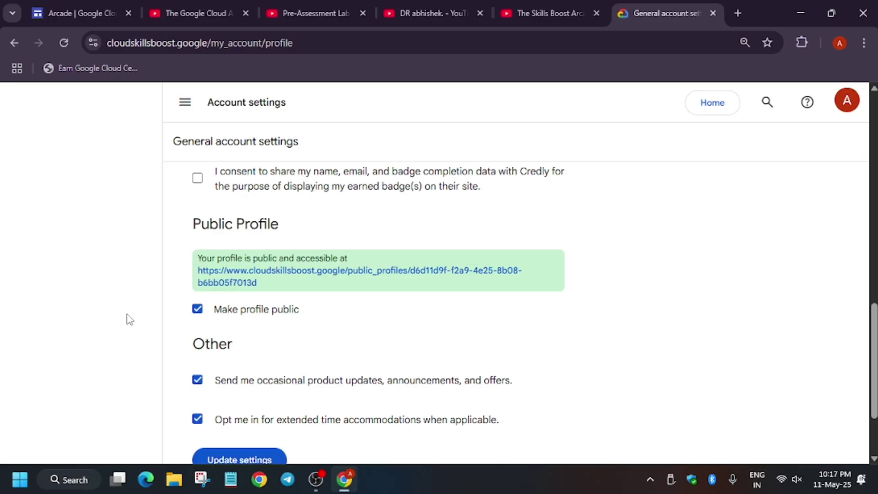
click(201, 316)
click(198, 311)
scroll(204, 337, down, 2)
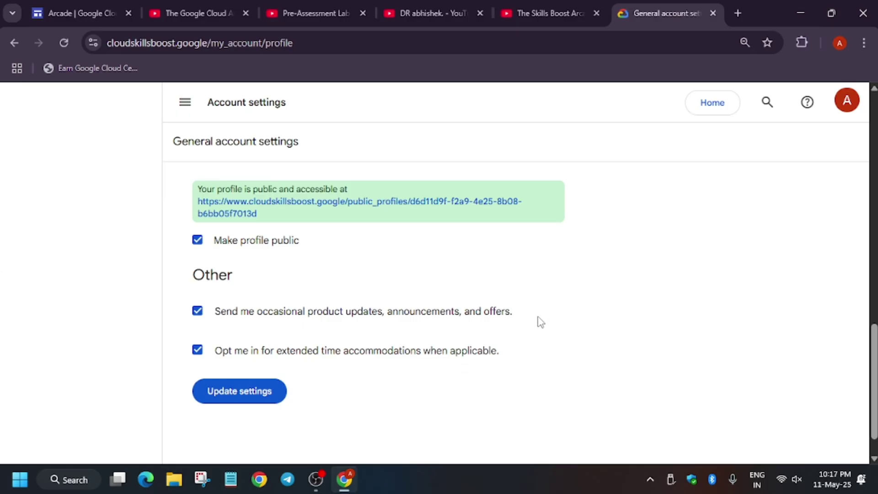
scroll(729, 326, up, 15)
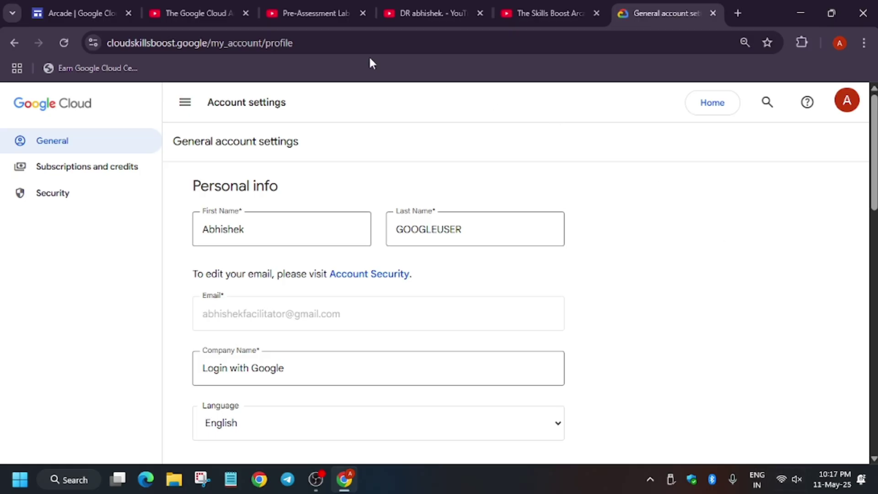
From the Arcade page, open the 'Subscribe here!' form and dismiss its Autosave notice with Okay
click(72, 6)
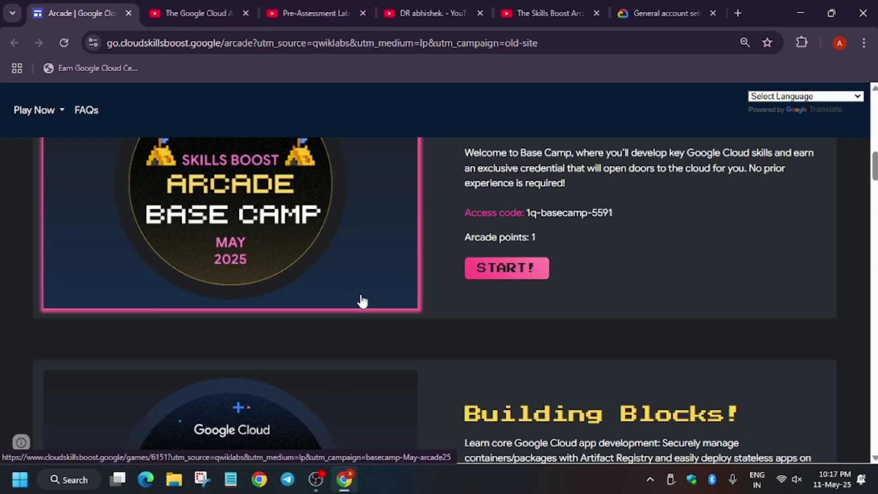
scroll(362, 302, up, 10)
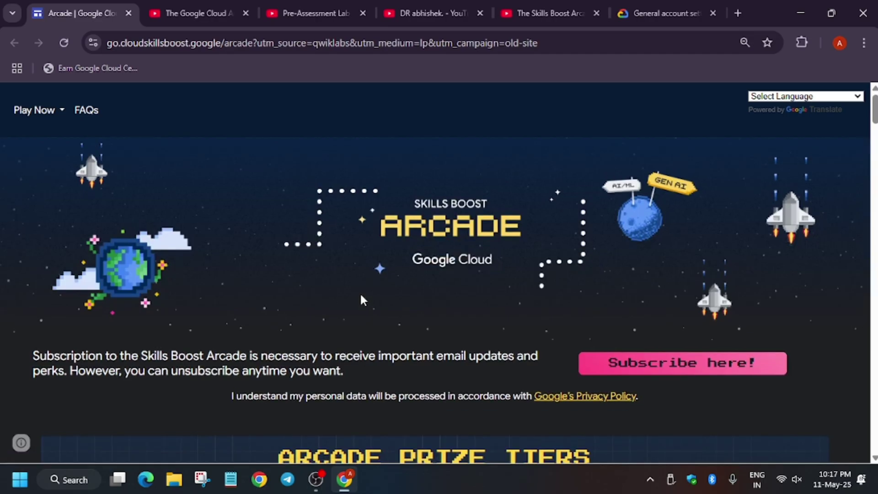
click(668, 366)
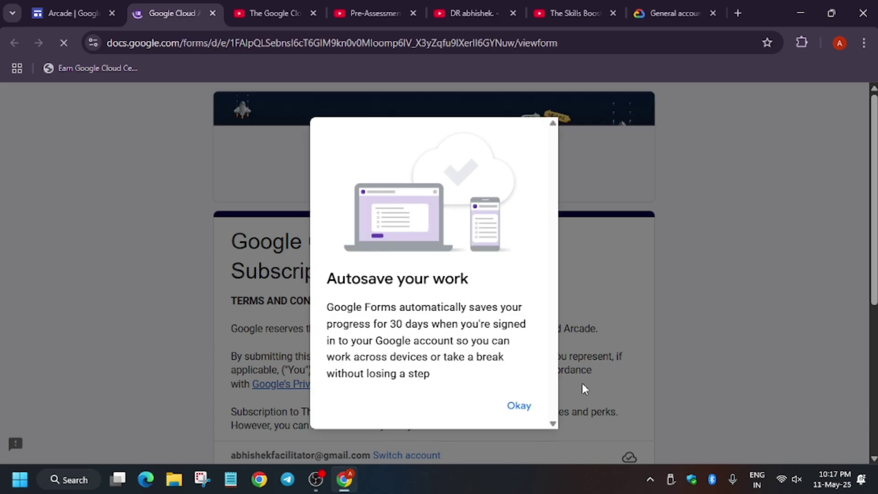
click(519, 405)
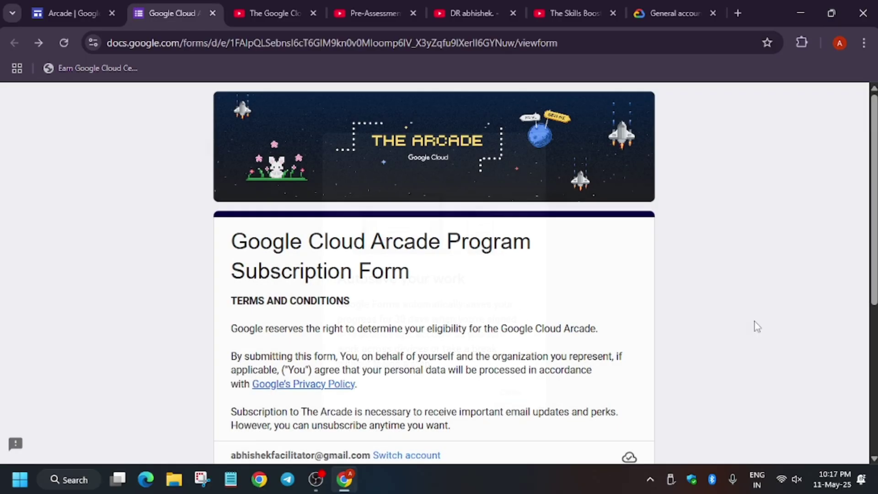
Paste the signed-in account's email into the form's Email field, checking it against account settings
scroll(466, 298, down, 5)
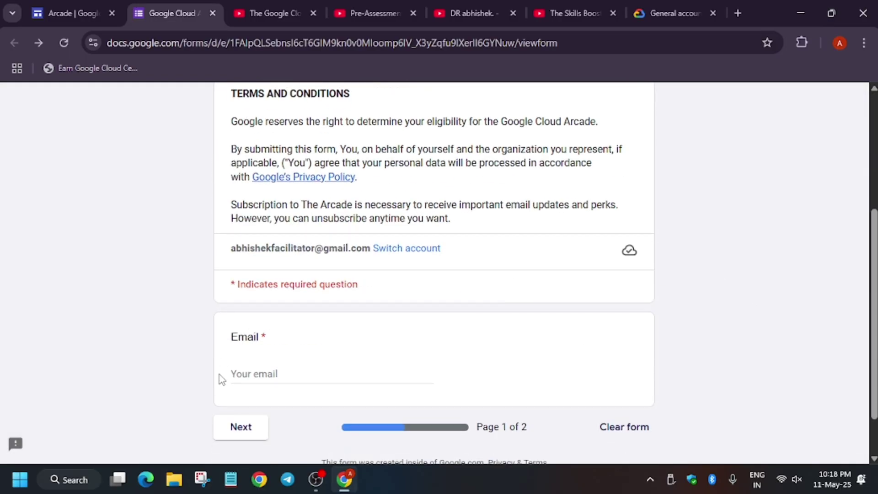
click(308, 381)
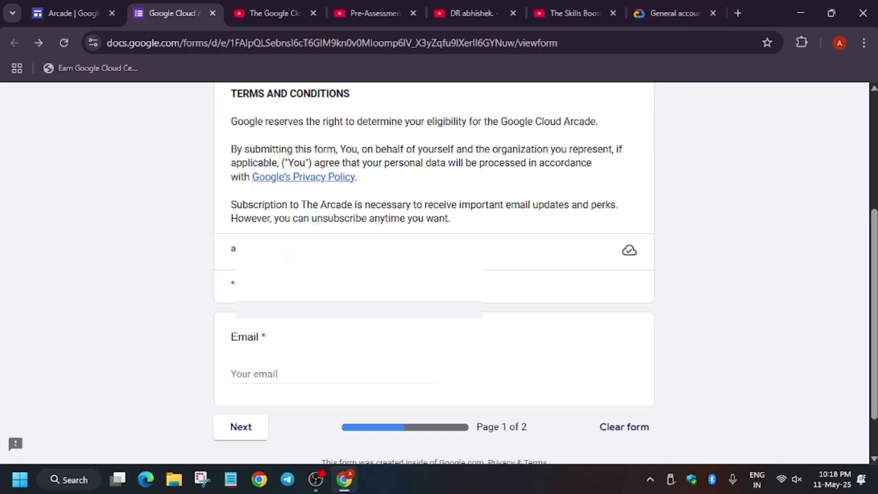
double_click(232, 251)
click(296, 371)
key(ctrl+v)
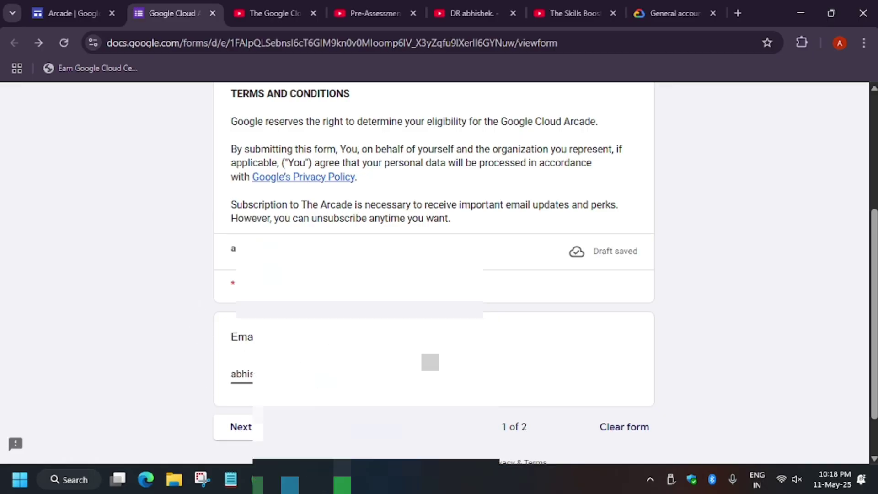
click(658, 12)
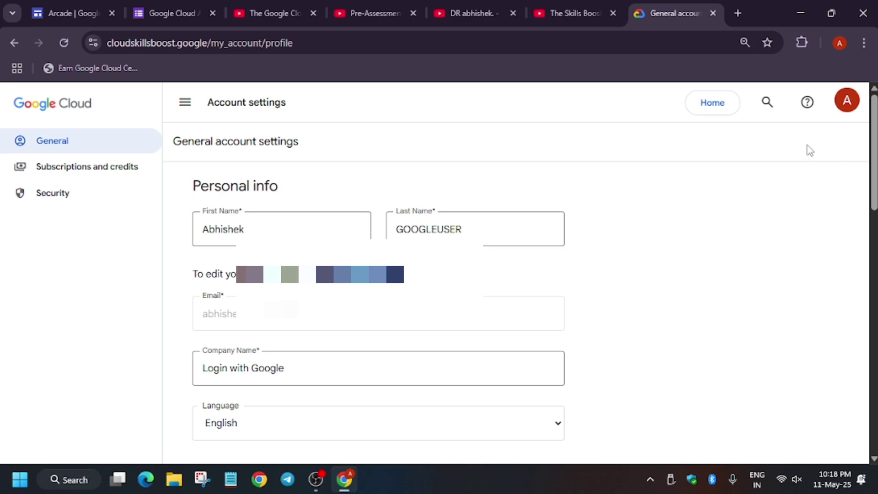
click(170, 5)
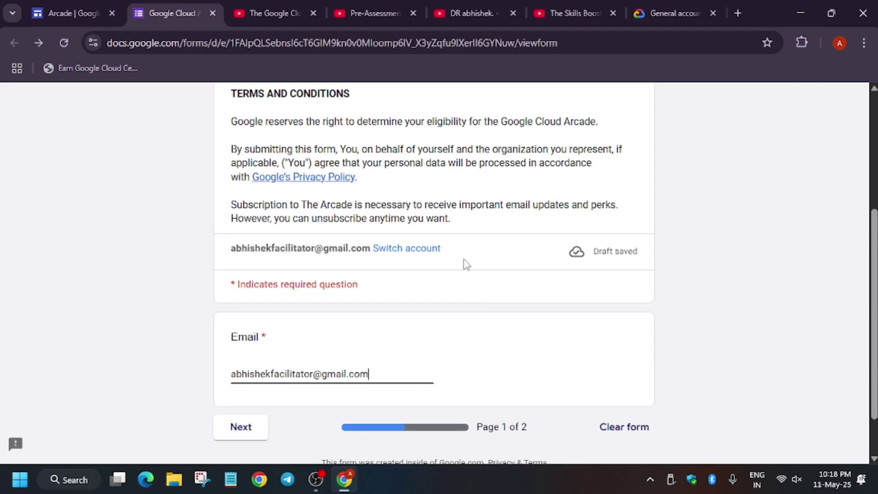
On page 2, tick both Yes rule acknowledgements, including rule 12, and submit the form
click(234, 432)
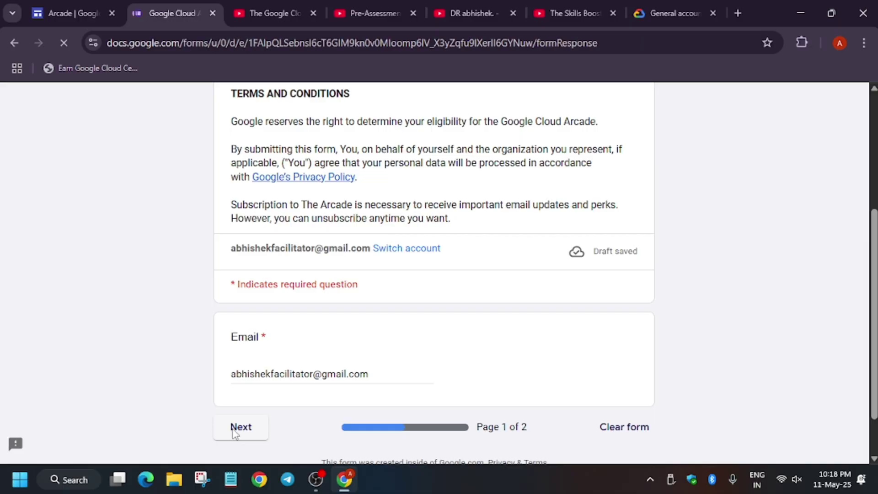
scroll(394, 392, down, 5)
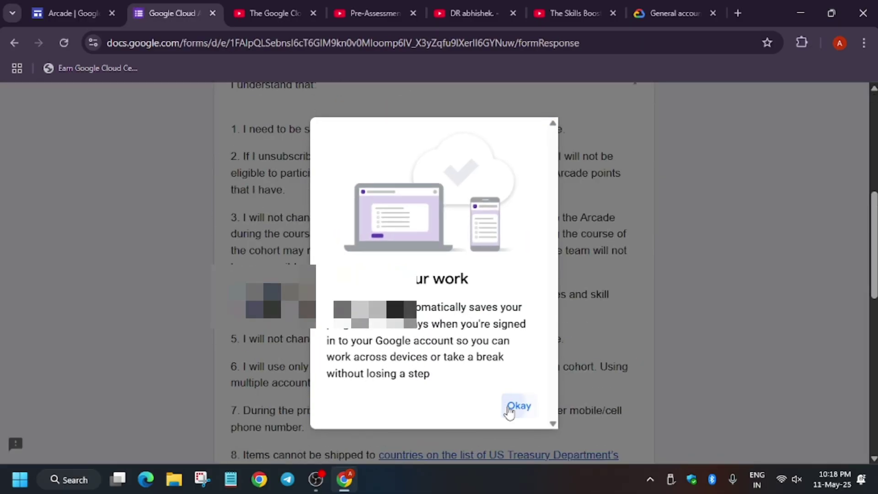
click(506, 405)
scroll(341, 356, down, 15)
scroll(341, 356, up, 13)
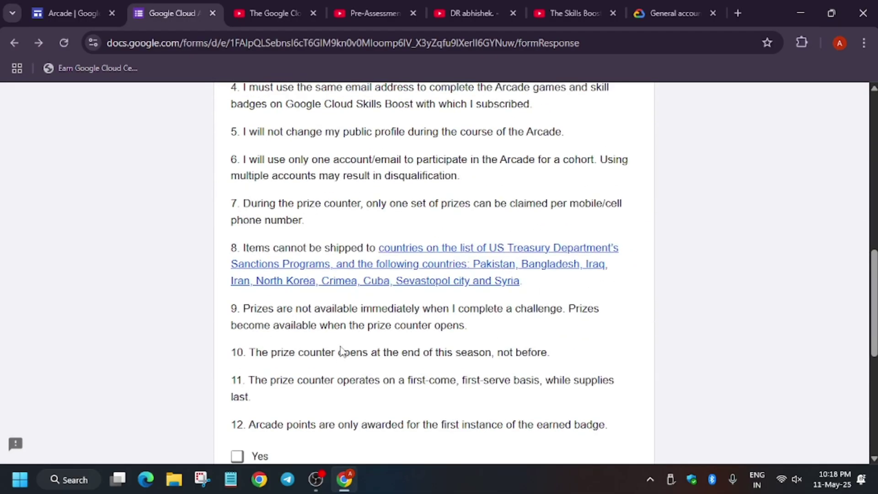
scroll(358, 298, down, 8)
scroll(443, 294, down, 7)
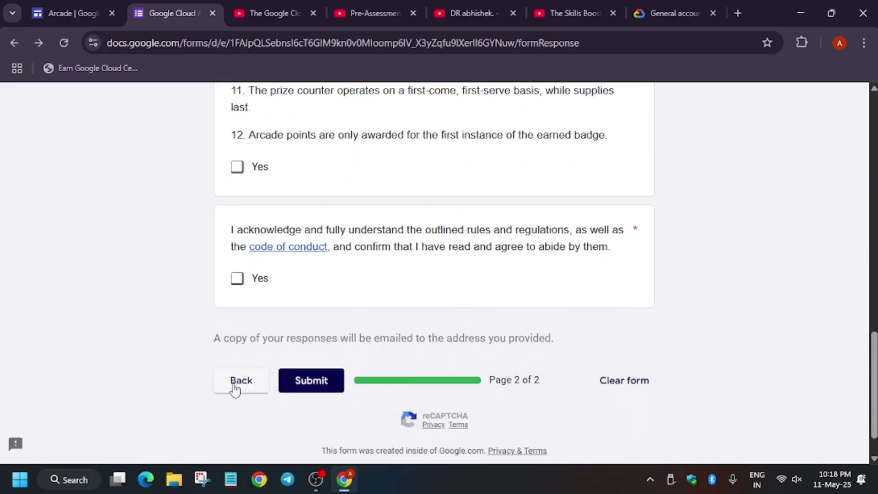
click(237, 233)
click(244, 128)
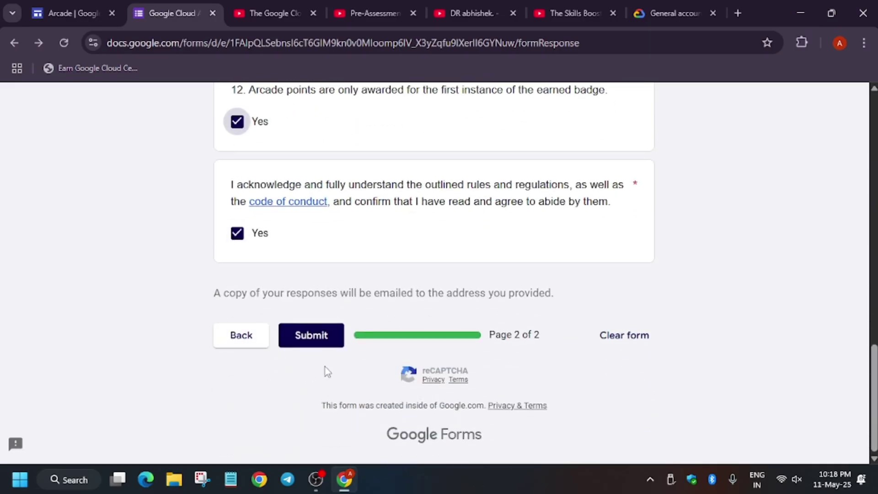
click(321, 336)
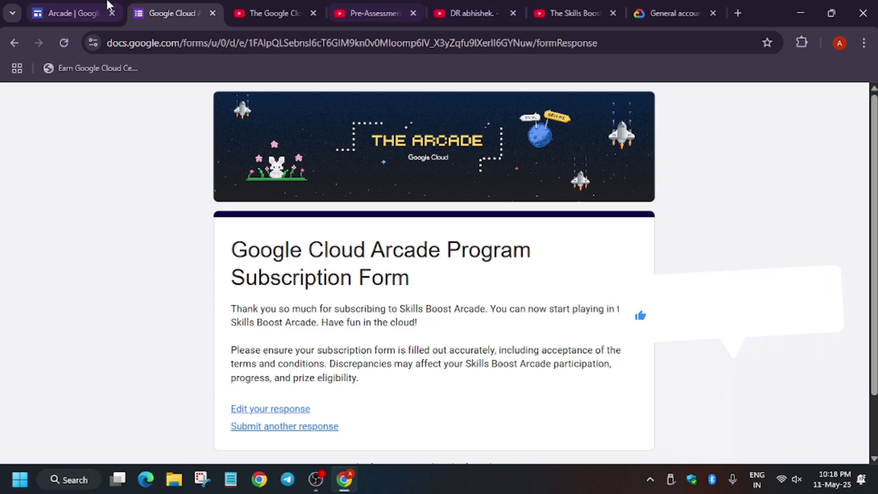
Scroll the Arcade page to The Arcade Base Camp May card and select its access code
click(106, 10)
scroll(352, 267, down, 1)
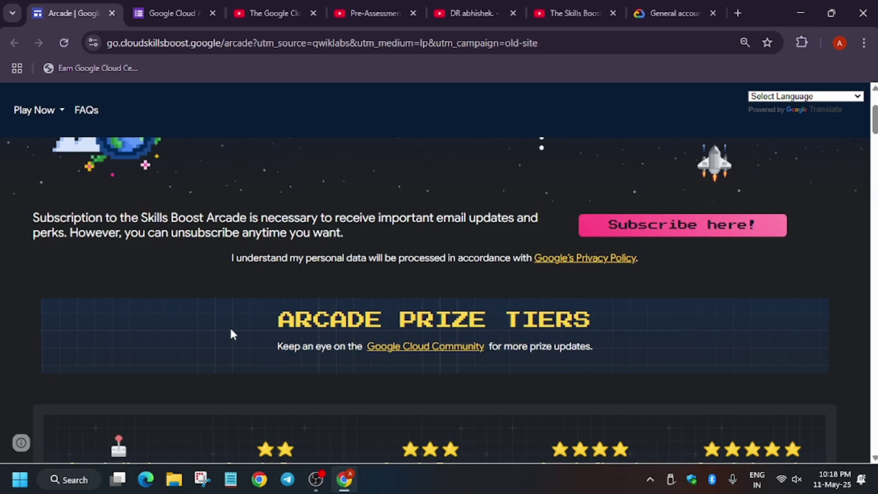
scroll(230, 316, down, 6)
scroll(214, 305, down, 3)
scroll(225, 320, up, 6)
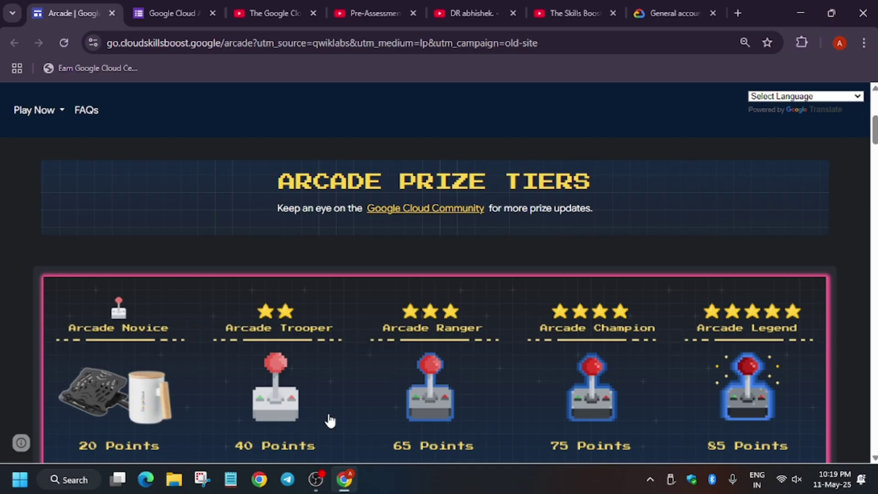
scroll(229, 276, down, 3)
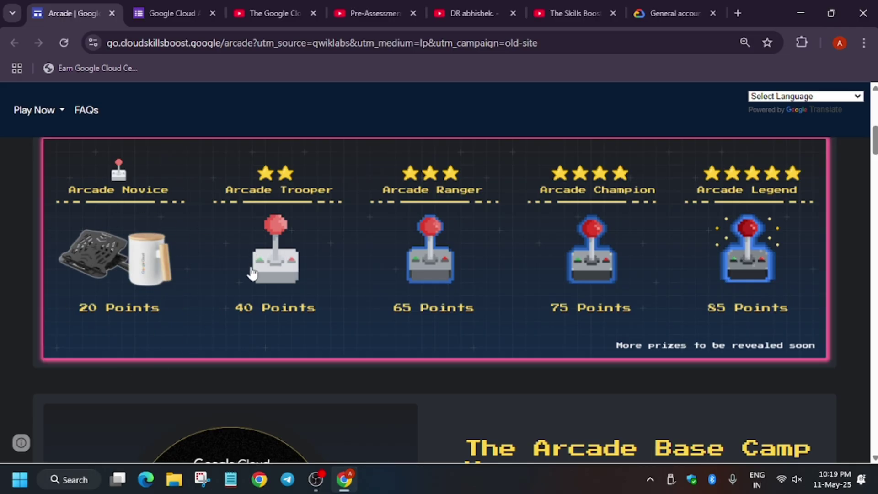
scroll(251, 274, down, 3)
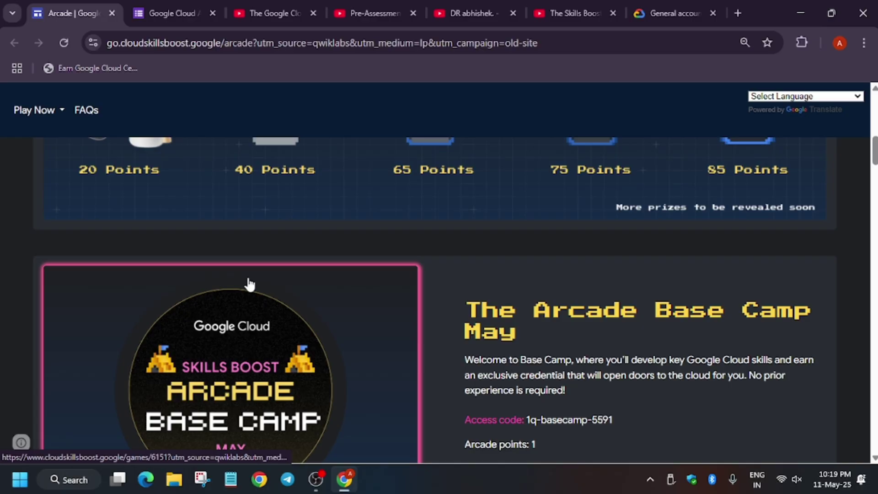
scroll(249, 284, down, 5)
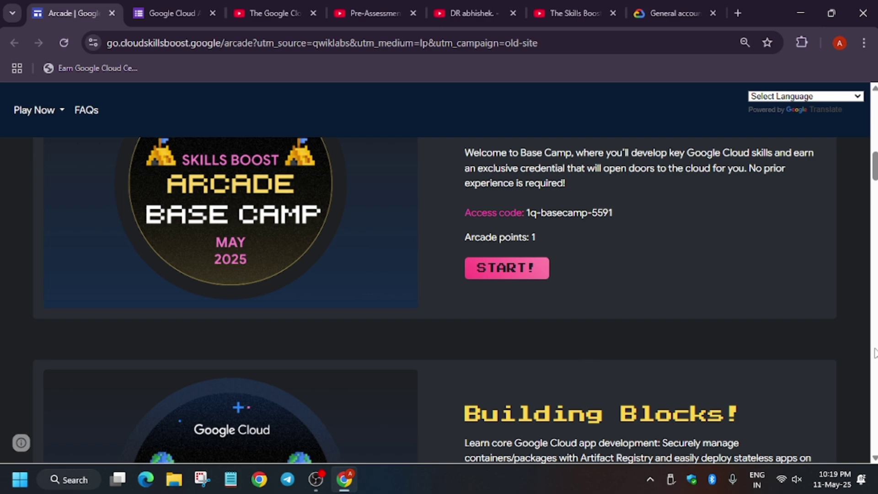
scroll(586, 362, up, 5)
scroll(687, 308, down, 4)
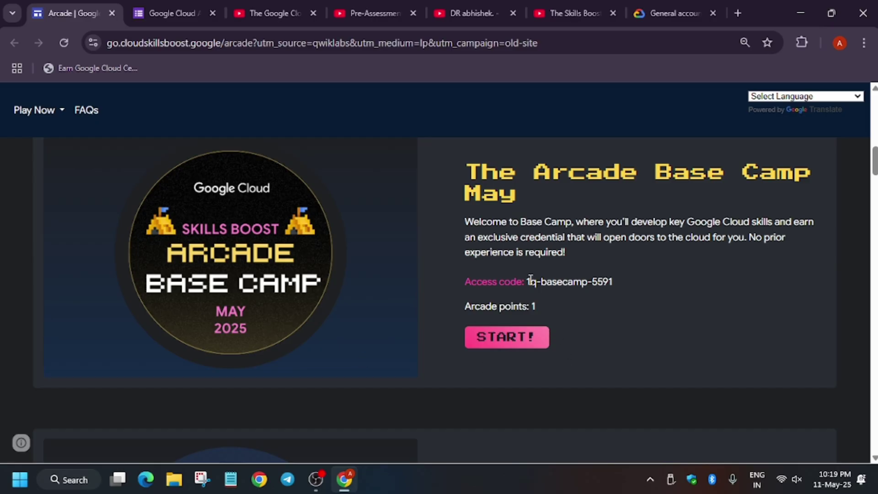
drag(526, 280, 655, 286)
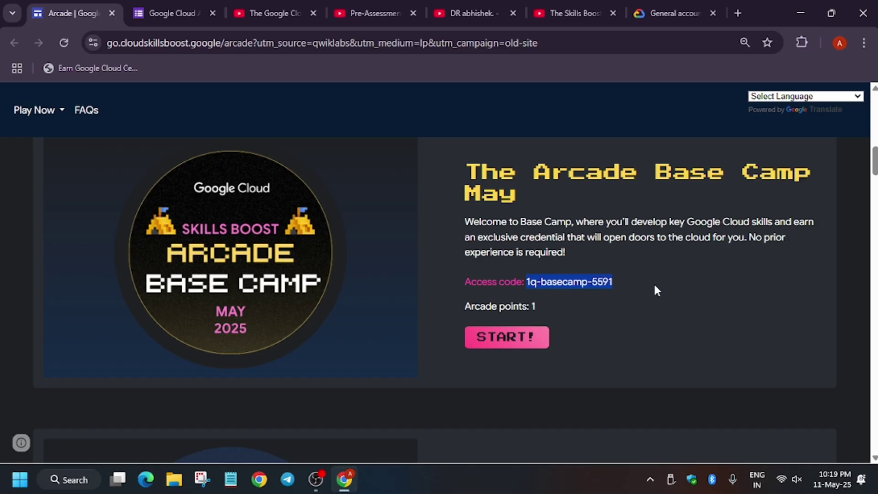
drag(655, 292, 525, 337)
Start the Base Camp May game and scroll through its game page
click(515, 339)
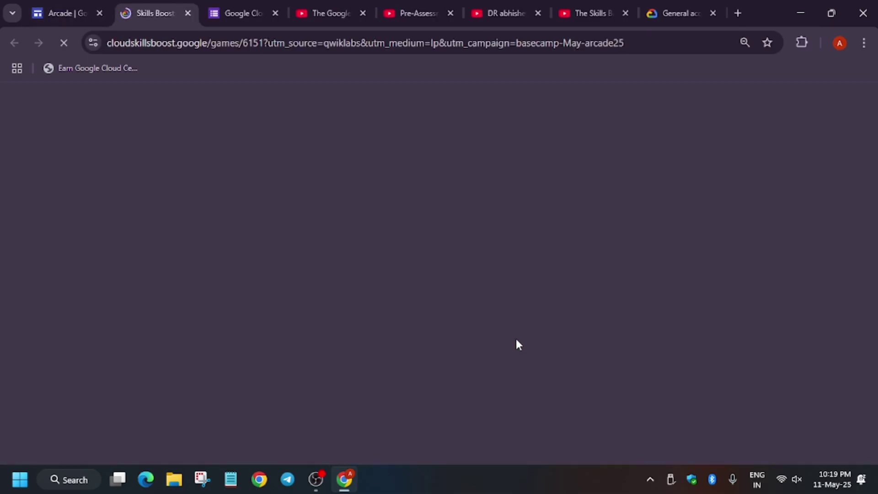
scroll(517, 341, down, 5)
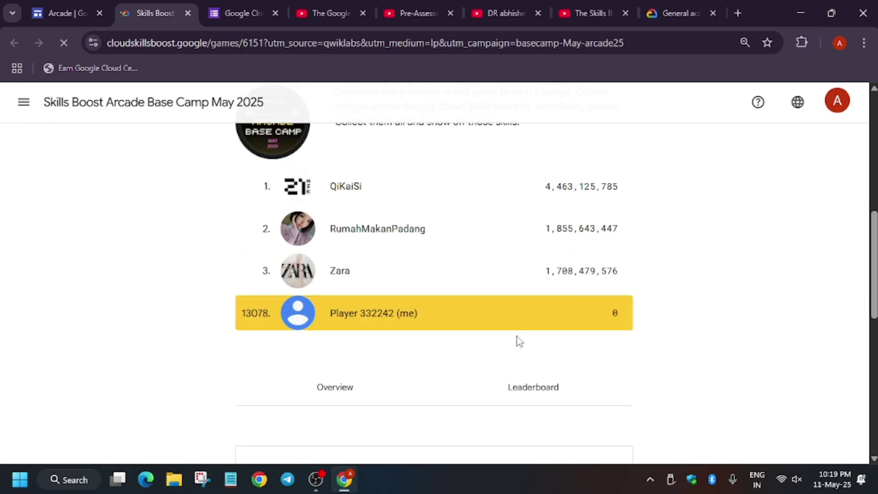
scroll(427, 366, down, 3)
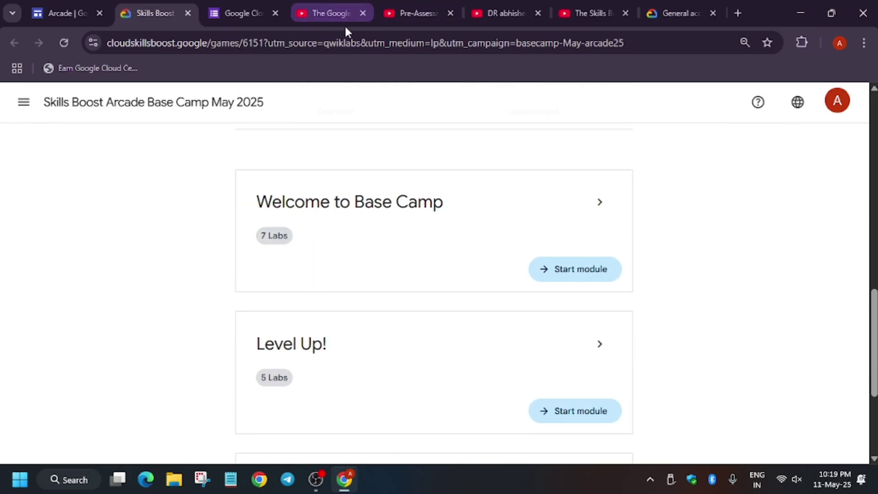
Open the Arcade Trivia May 2025 Week 1 game in a background tab and view it
click(60, 13)
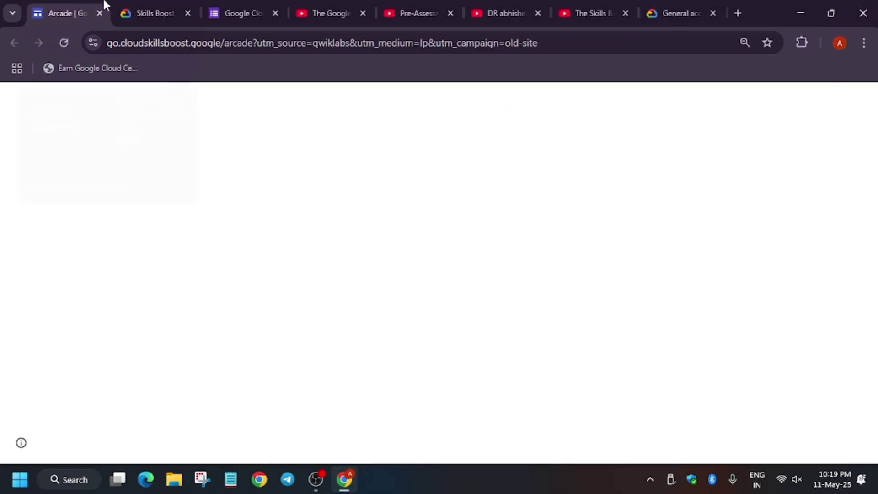
scroll(356, 281, down, 8)
scroll(364, 297, down, 10)
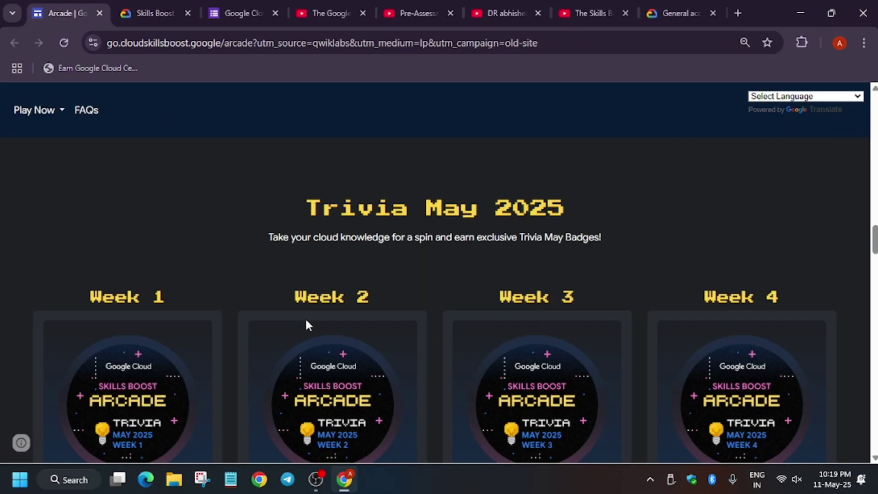
middle_click(121, 313)
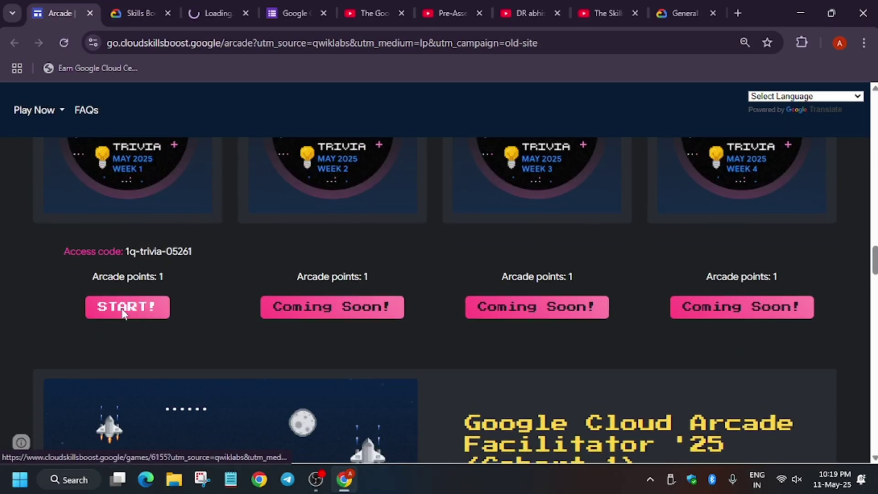
click(243, 3)
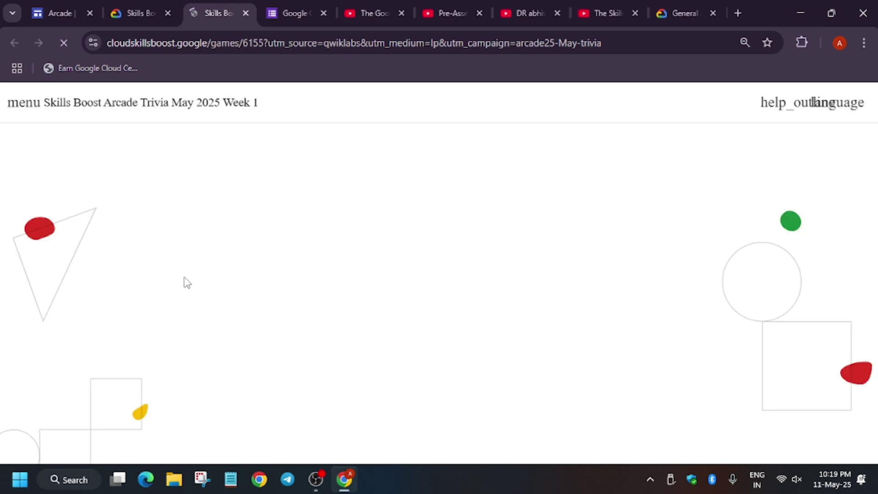
scroll(188, 282, down, 5)
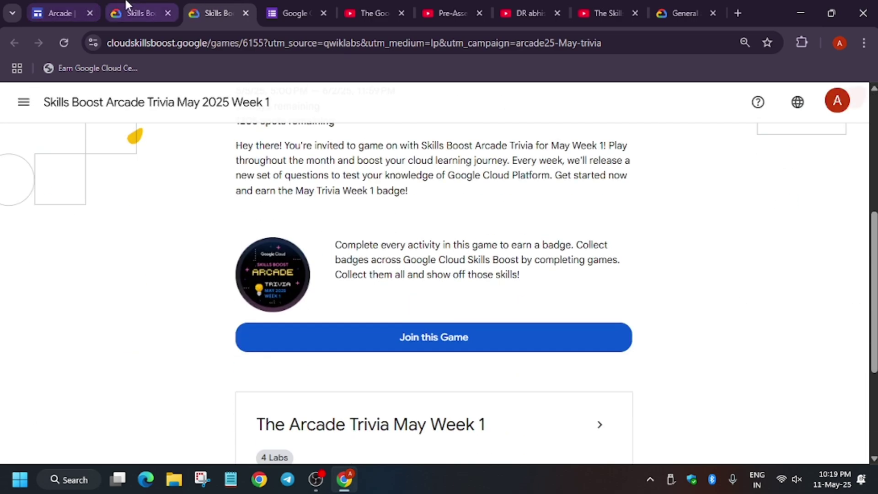
Select the Week 1 trivia access code on the Arcade page, then click Join this Game
click(69, 11)
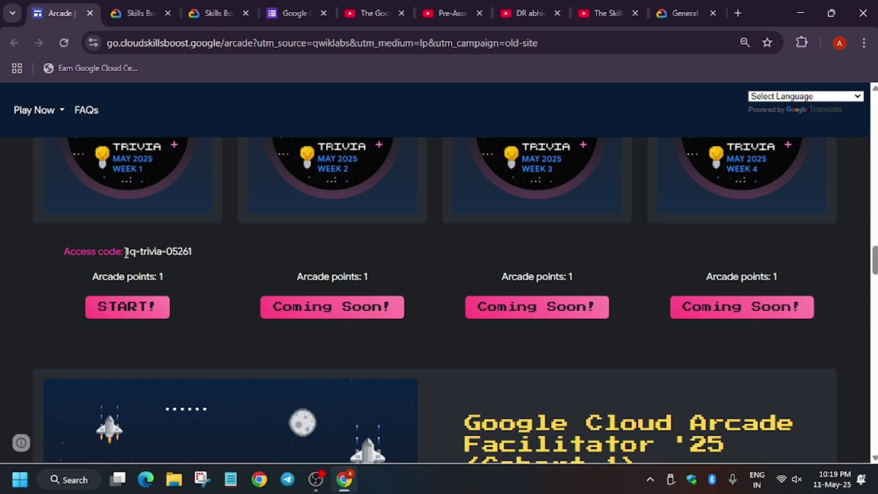
drag(128, 253, 227, 254)
key(ctrl+c)
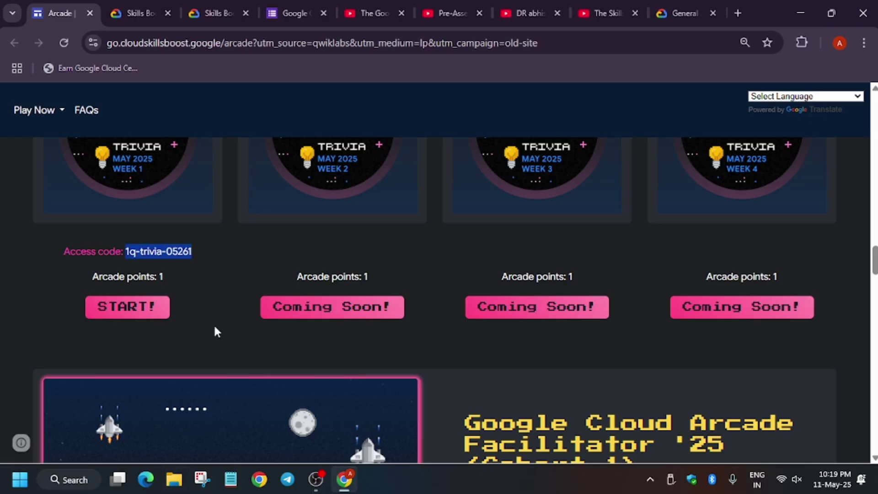
click(236, 5)
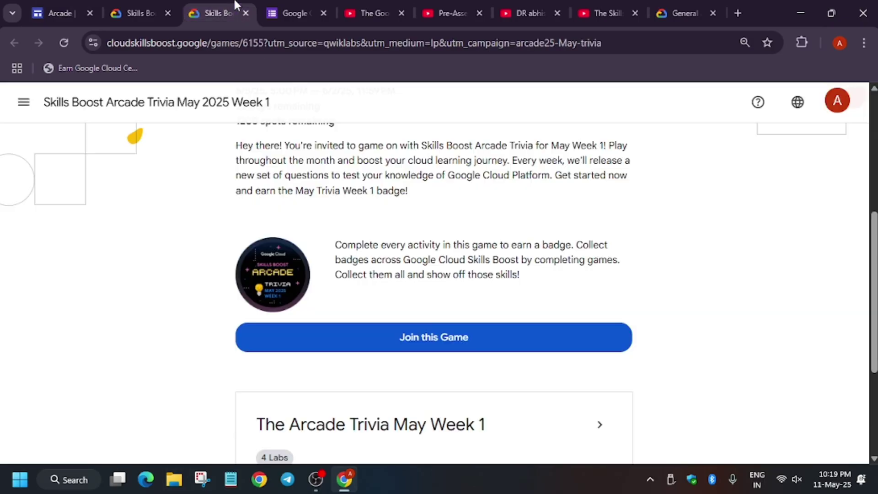
click(416, 337)
Paste the copied access code into the join dialog and confirm joining Trivia Week 1
click(462, 284)
key(ctrl+v)
click(590, 342)
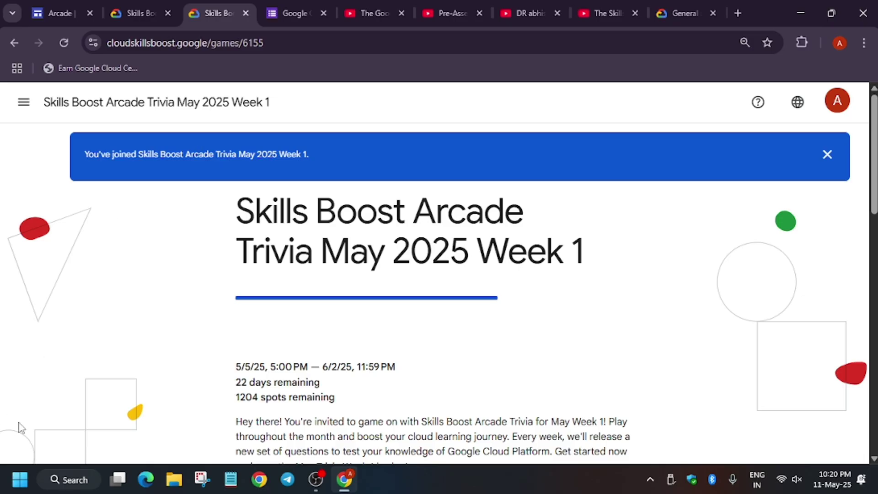
Expand the game's module card and scroll through its four labs
scroll(435, 442, down, 10)
click(602, 285)
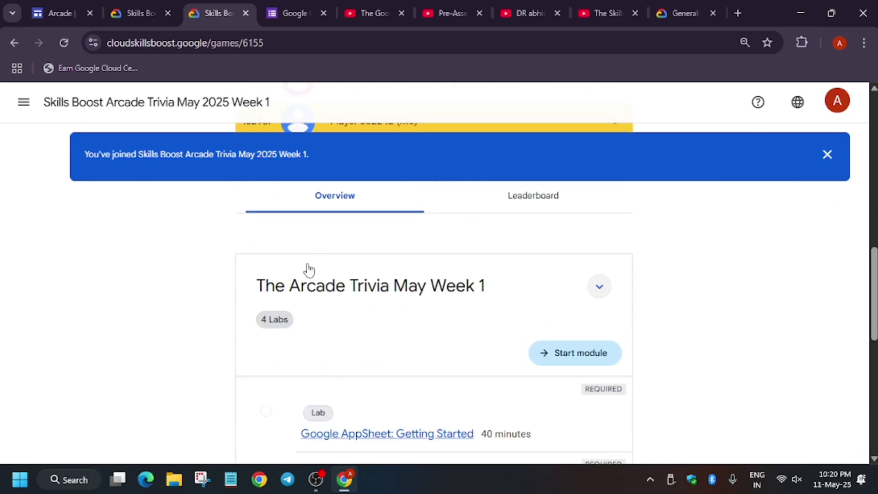
scroll(382, 442, down, 4)
scroll(369, 394, down, 3)
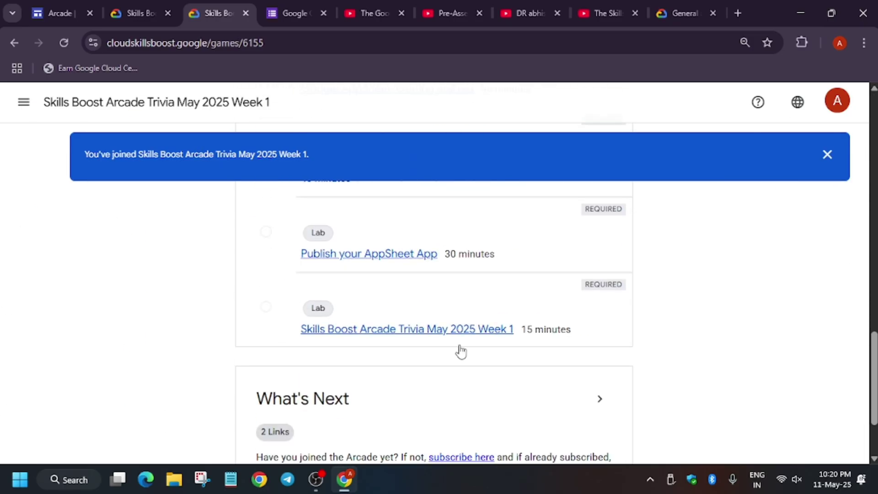
scroll(380, 233, up, 5)
scroll(438, 421, down, 1)
scroll(457, 413, down, 4)
scroll(473, 336, up, 3)
scroll(471, 337, up, 15)
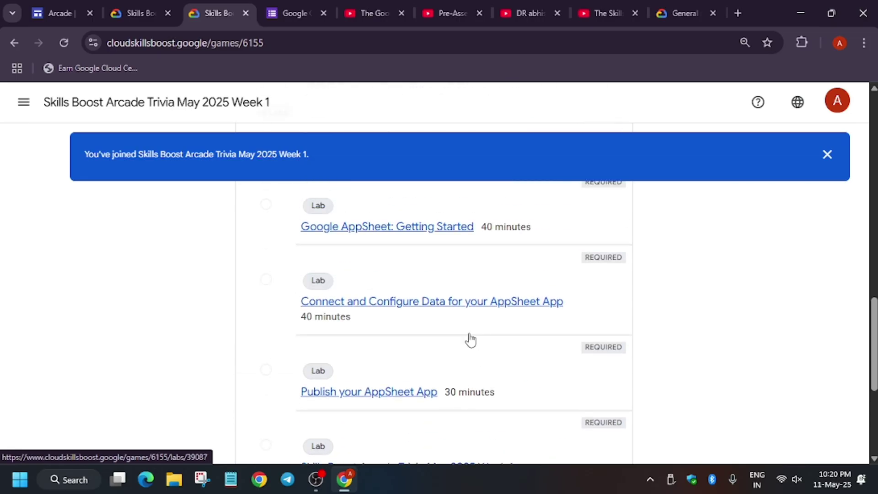
scroll(376, 264, down, 3)
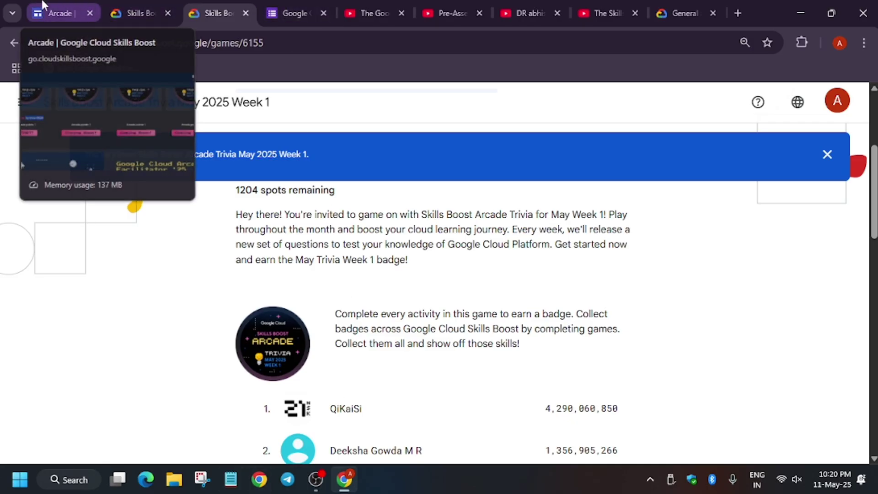
Review the Arcade page's How It Works, Points System and Prize Tiers, from Arcade Novice (20 points) to Arcade Legend (85)
click(63, 6)
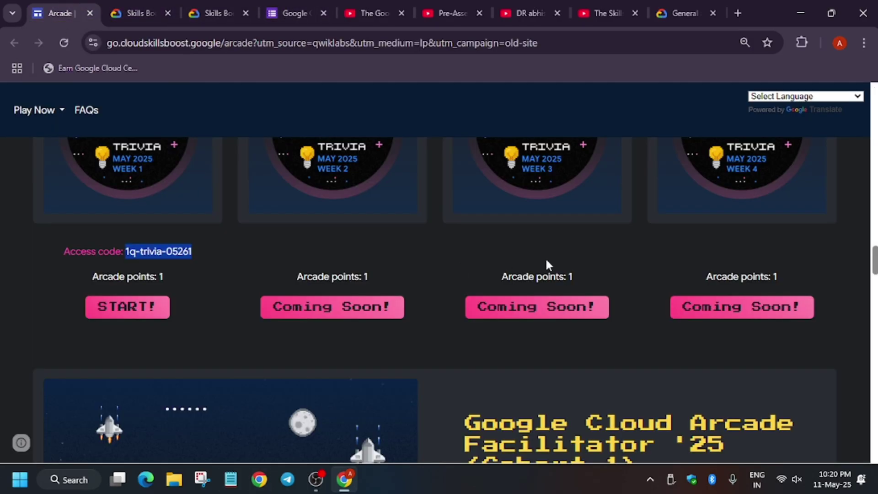
scroll(514, 261, down, 10)
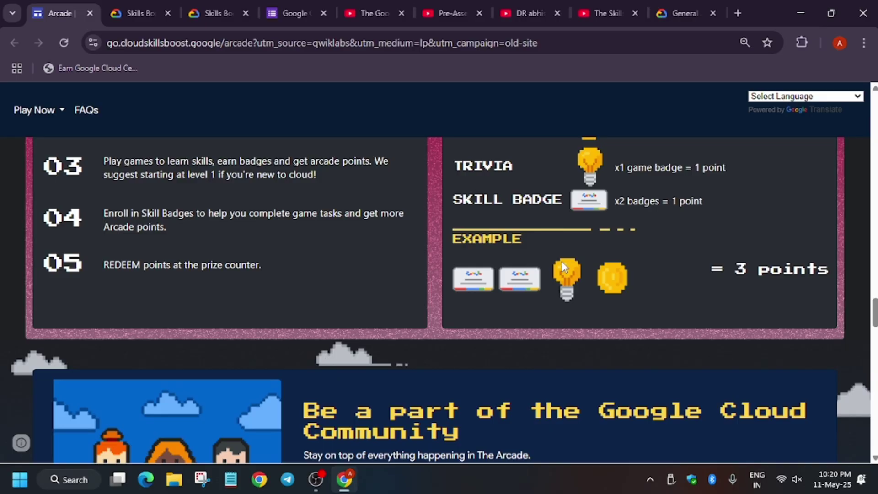
scroll(561, 261, up, 3)
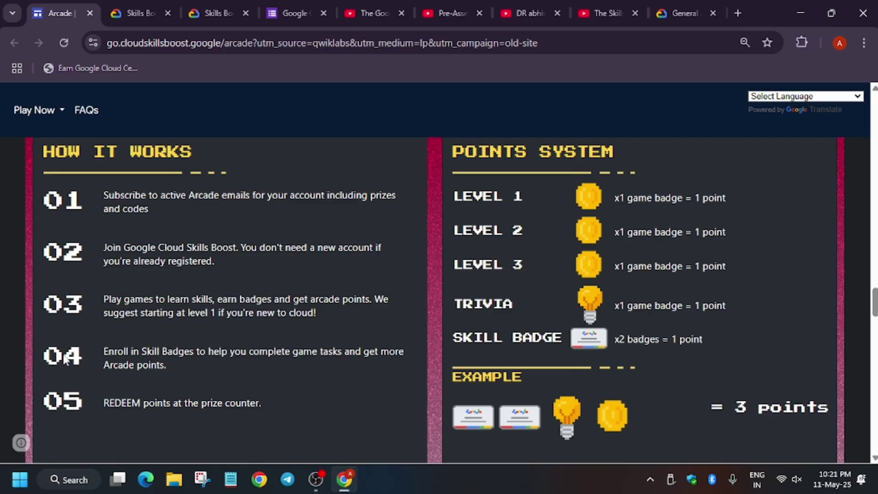
scroll(525, 317, up, 10)
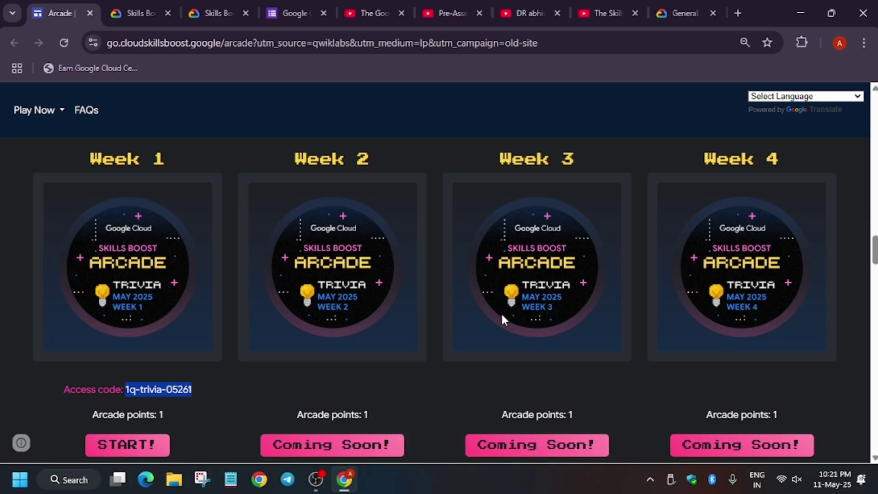
scroll(500, 312, up, 10)
scroll(497, 314, up, 10)
scroll(500, 314, down, 4)
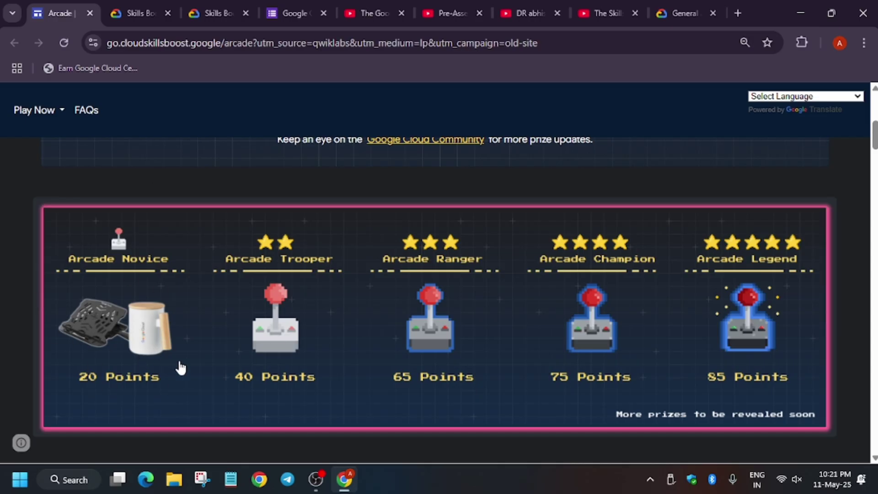
click(391, 6)
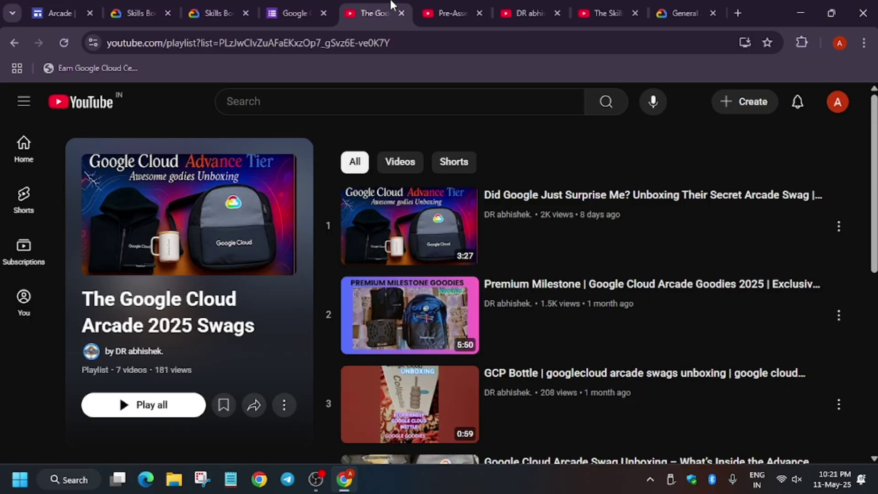
click(440, 6)
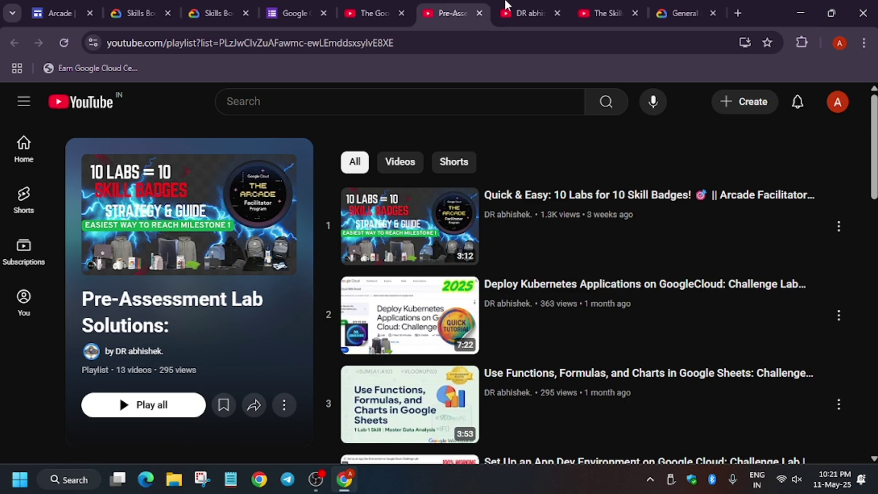
click(499, 7)
click(594, 6)
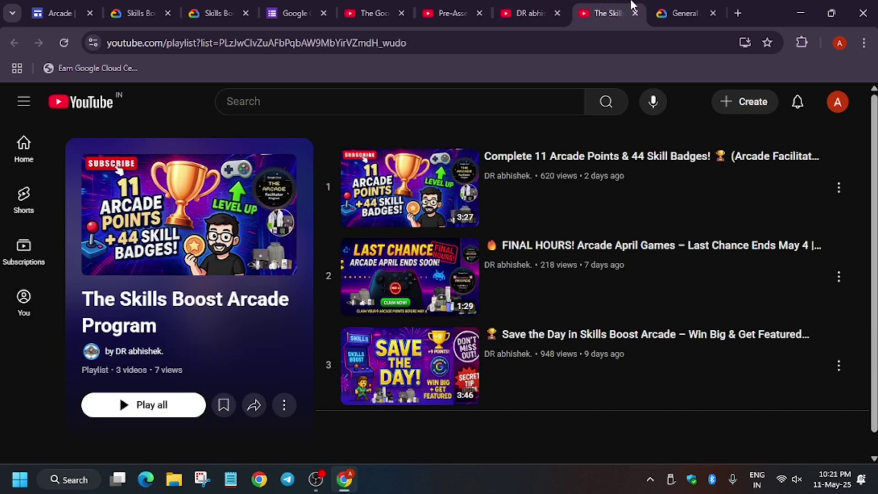
click(365, 5)
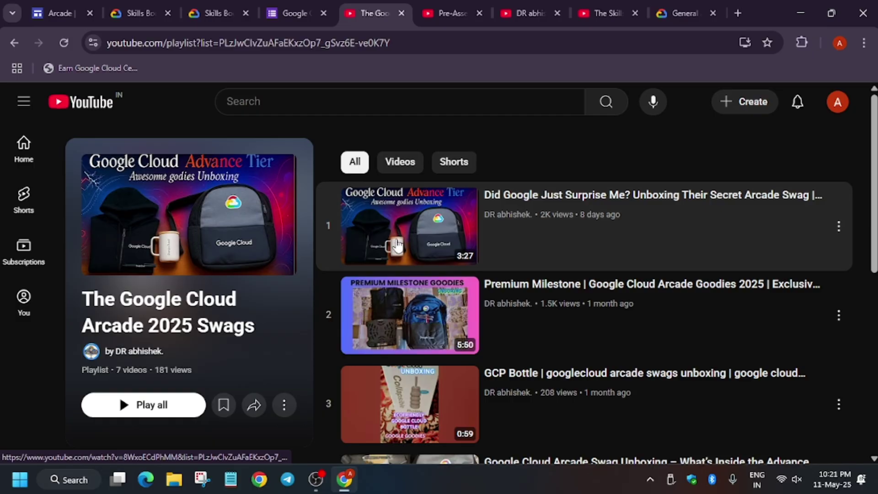
scroll(398, 245, down, 8)
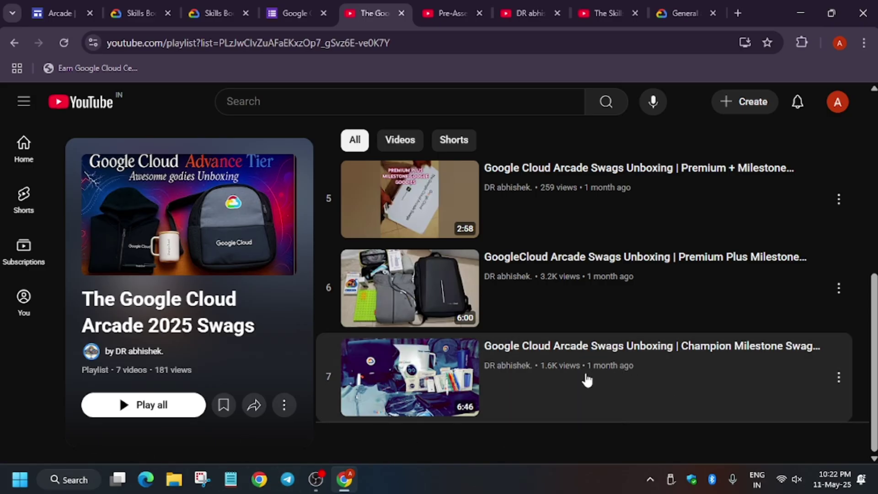
click(64, 13)
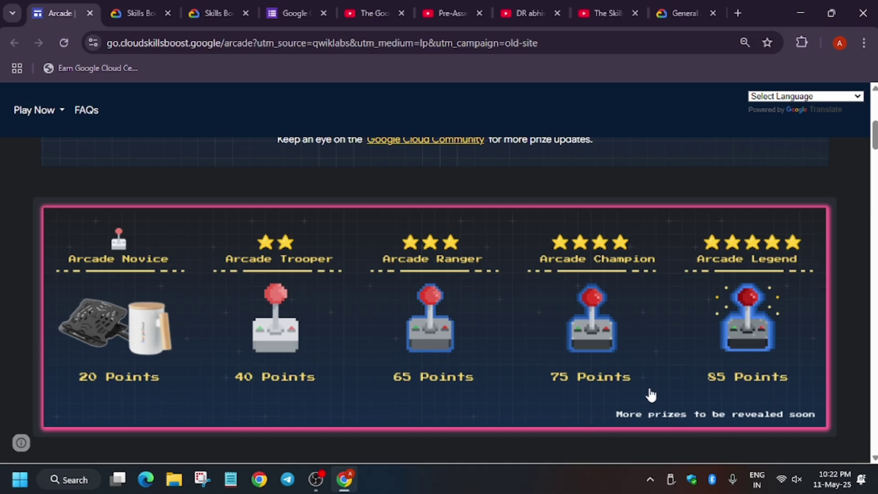
click(120, 9)
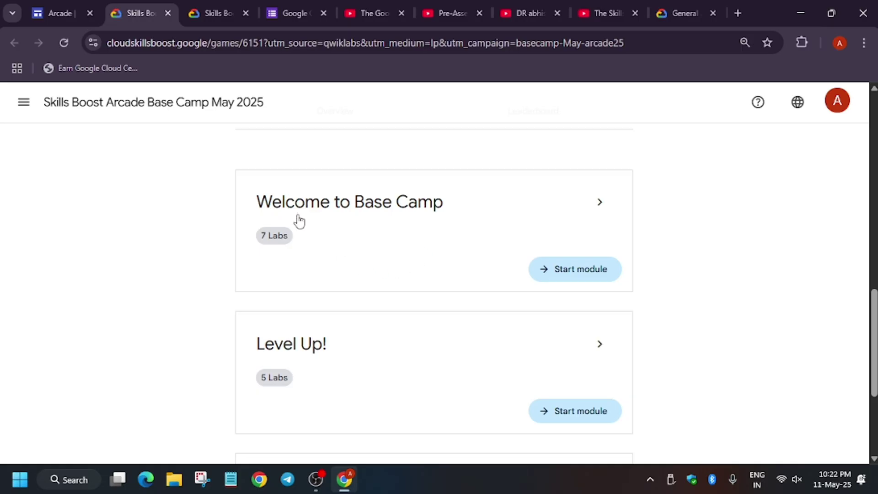
click(76, 6)
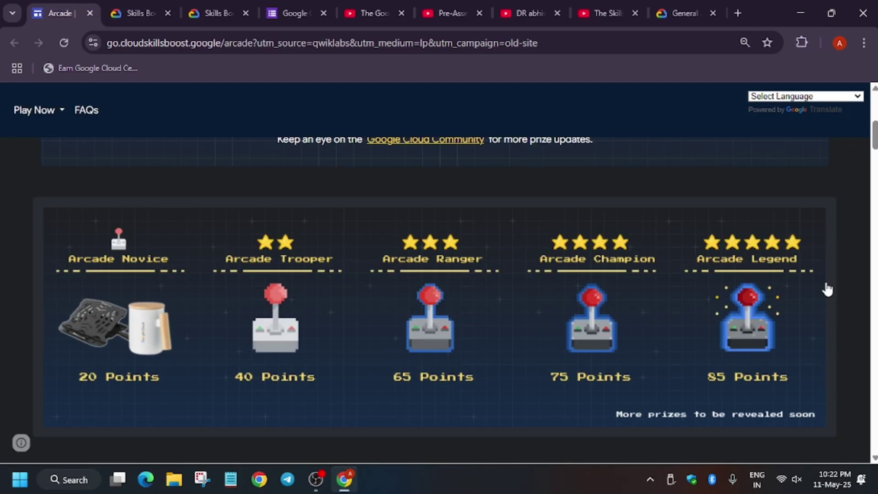
scroll(826, 282, down, 15)
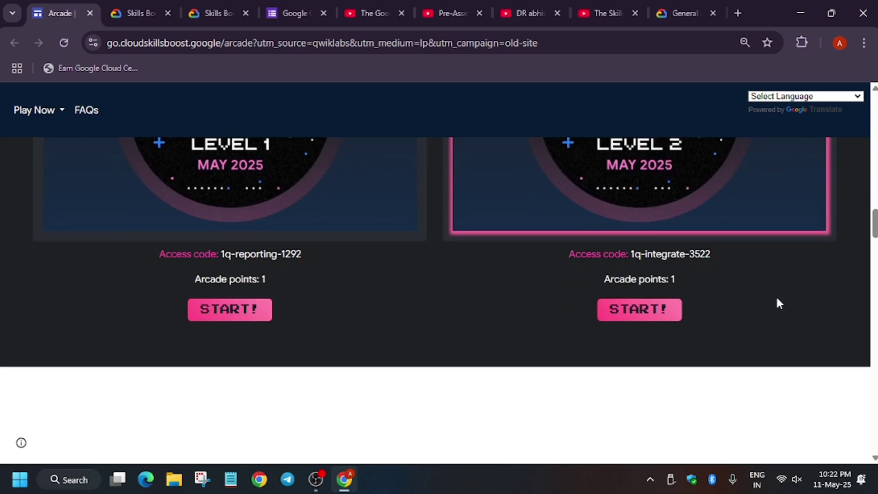
scroll(778, 300, down, 15)
scroll(759, 292, up, 1)
scroll(530, 309, up, 3)
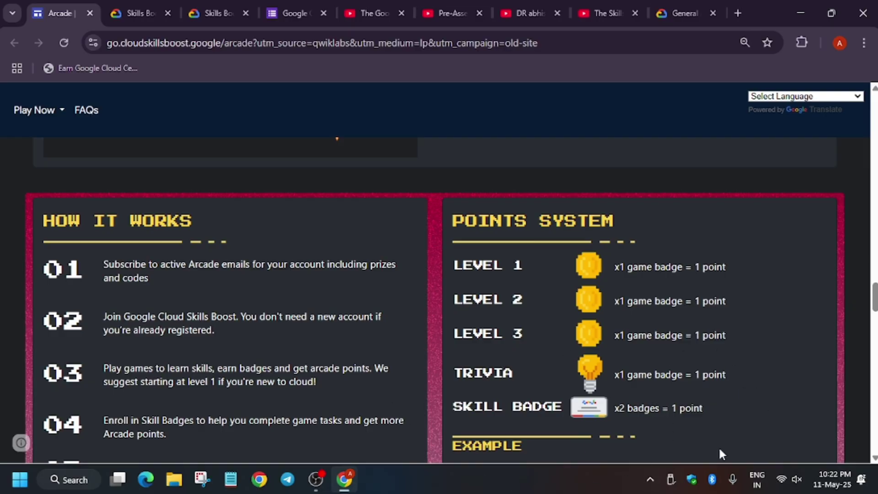
scroll(779, 341, down, 10)
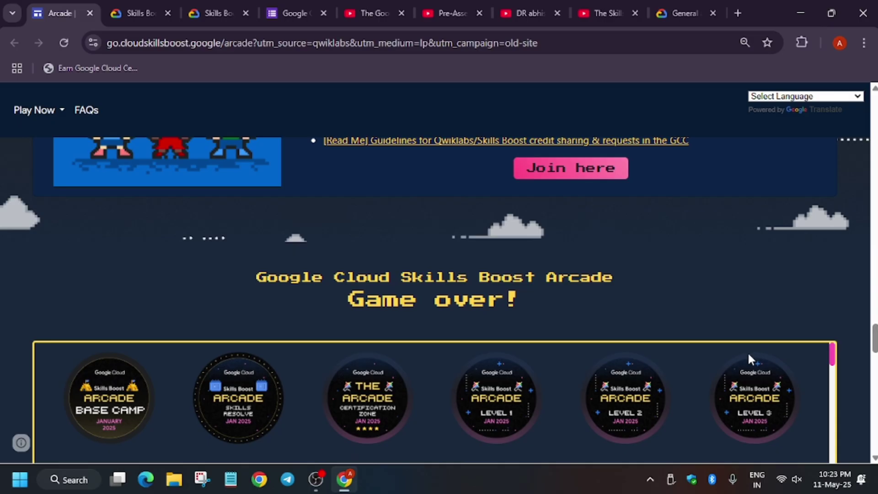
scroll(747, 359, down, 2)
scroll(497, 423, up, 2)
scroll(343, 171, down, 5)
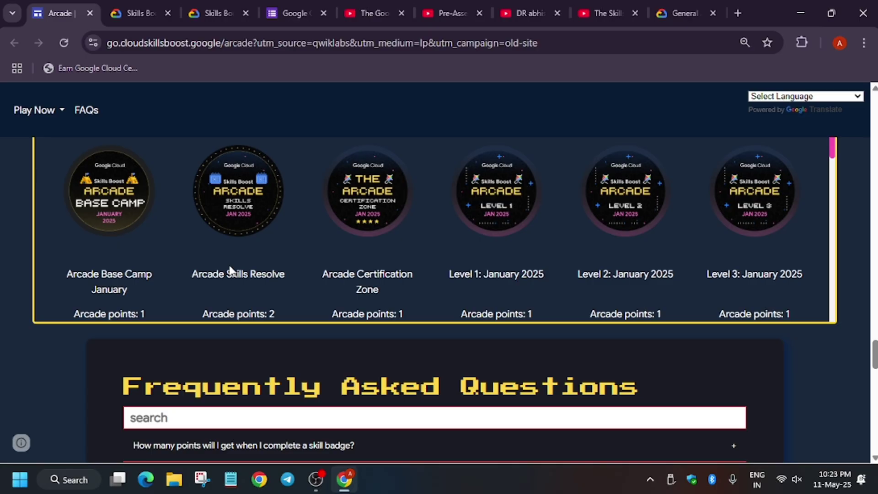
scroll(230, 270, up, 20)
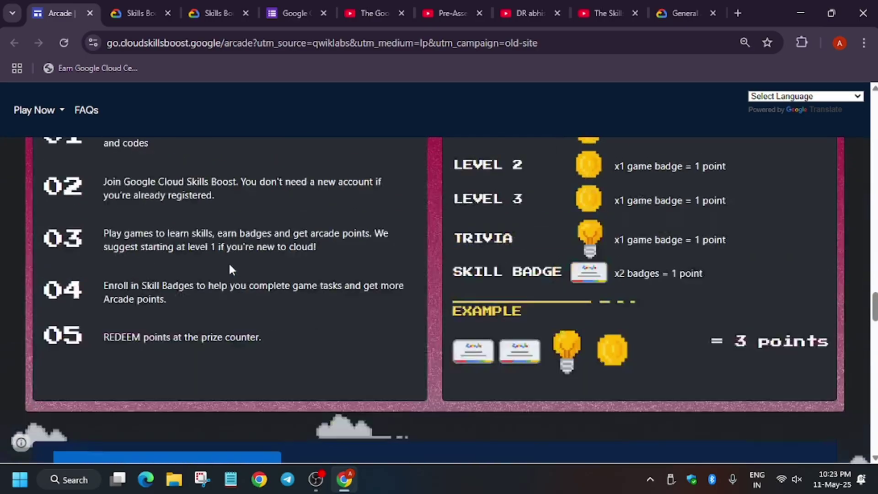
scroll(230, 270, down, 3)
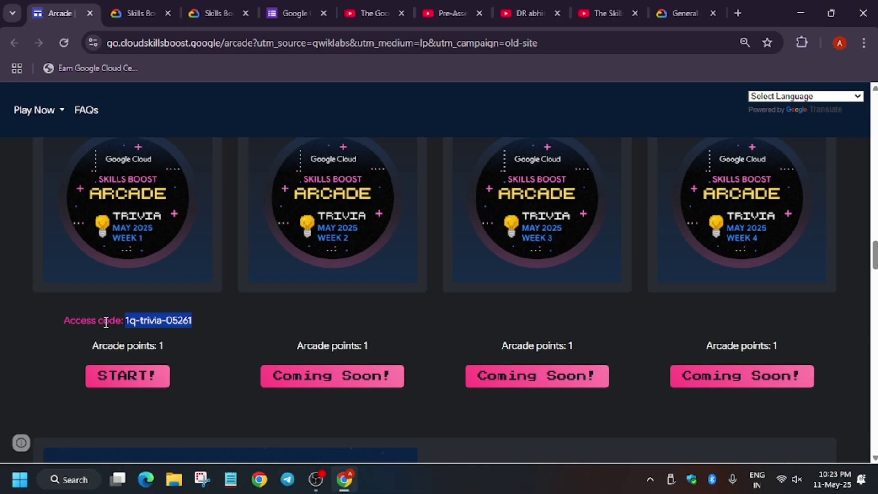
Check the Trivia and Base Camp access codes on the Arcade page, then go to the Base Camp game page
scroll(197, 288, up, 5)
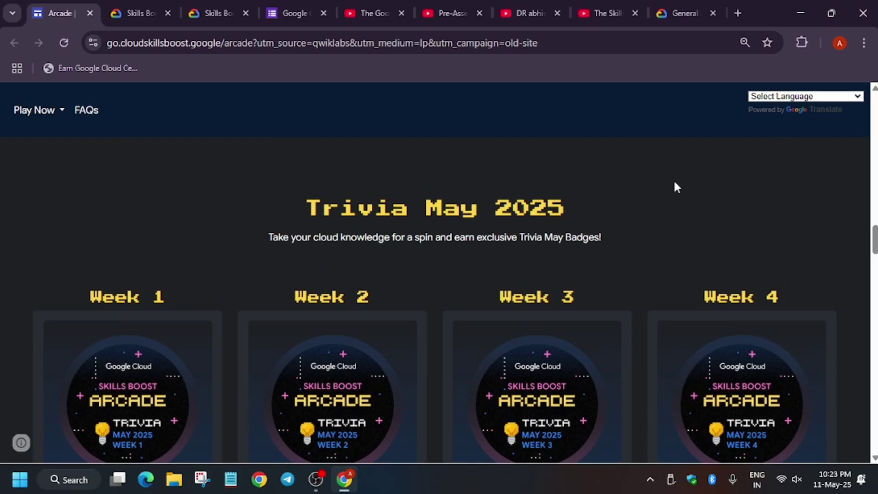
scroll(673, 186, down, 3)
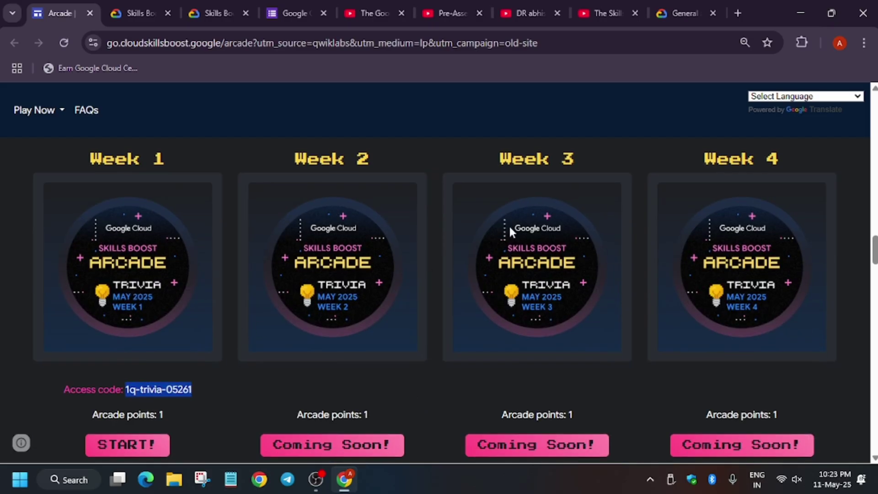
scroll(619, 316, up, 12)
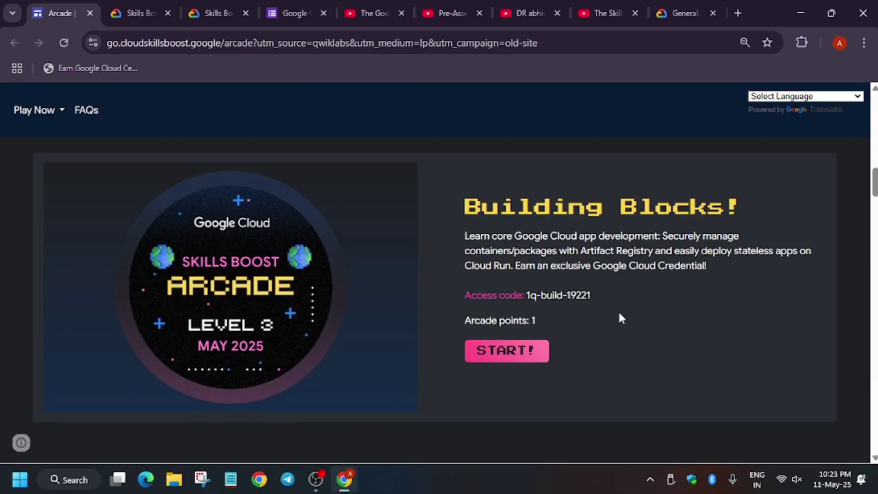
scroll(421, 308, up, 9)
scroll(343, 260, down, 6)
click(129, 8)
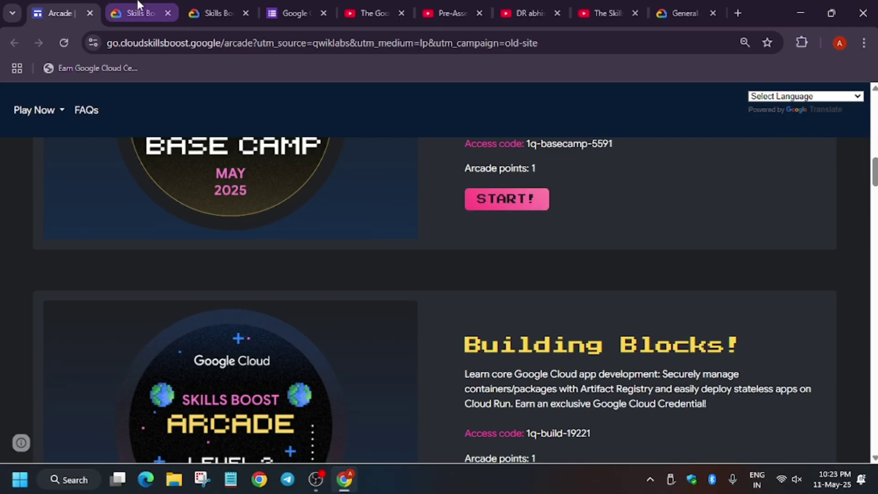
Expand the Welcome to Base Camp and Level Up modules and open the Tagging Dataplex Assets lab
click(600, 204)
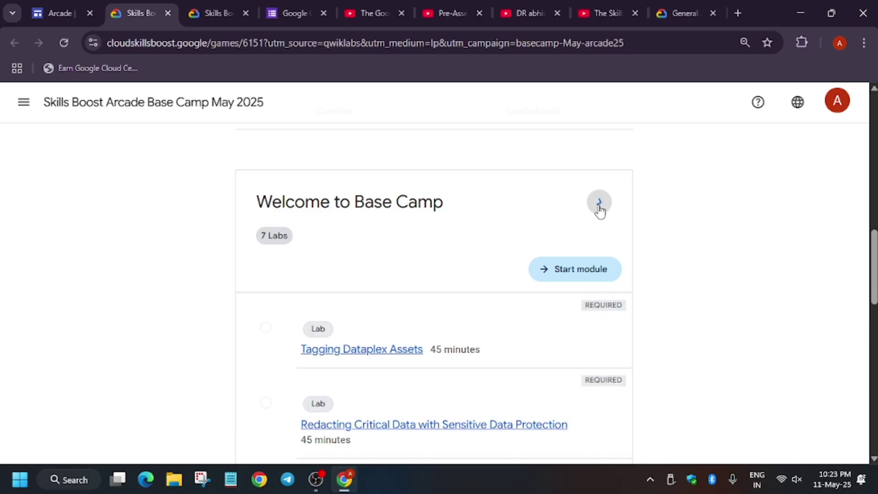
scroll(615, 274, down, 9)
scroll(620, 365, down, 3)
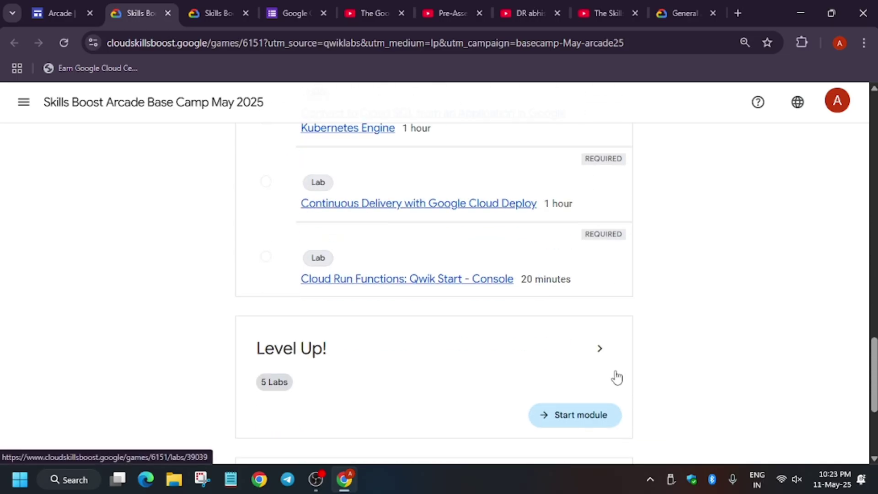
click(602, 350)
scroll(462, 303, up, 15)
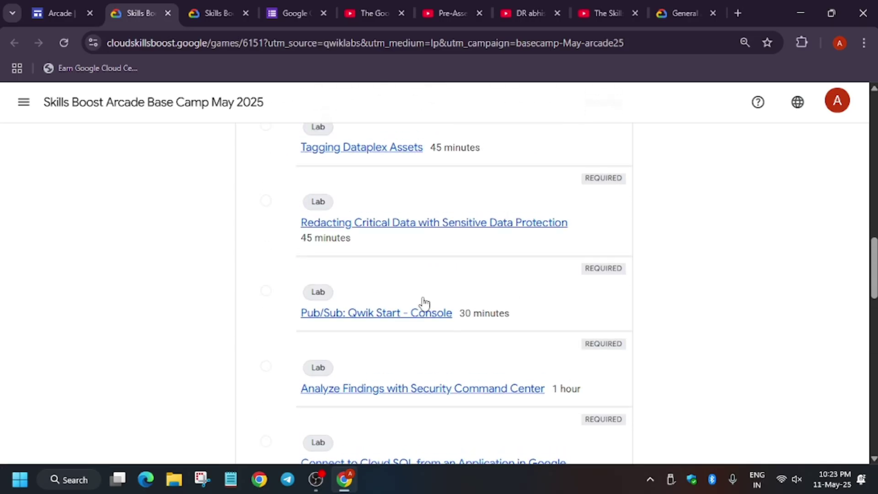
scroll(388, 398, down, 5)
click(389, 281)
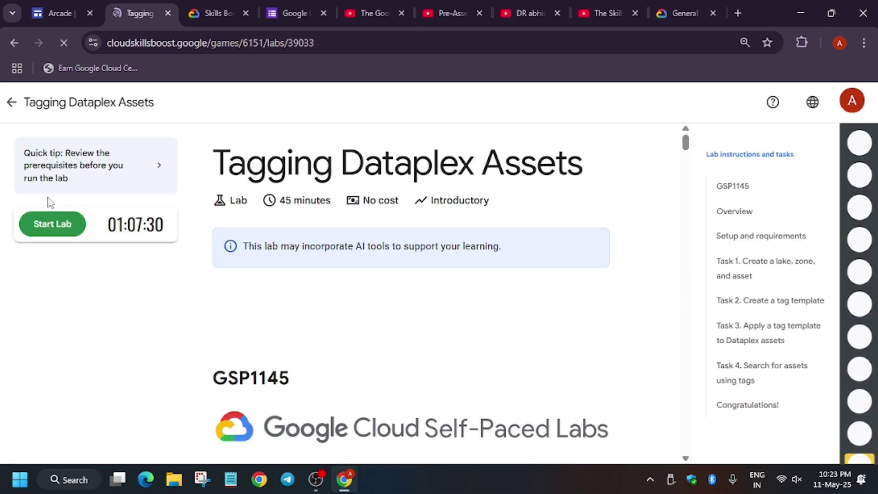
Start the lab, read the Task 1 instructions, then go to the Pre-Assessment Lab Solutions playlist
click(63, 229)
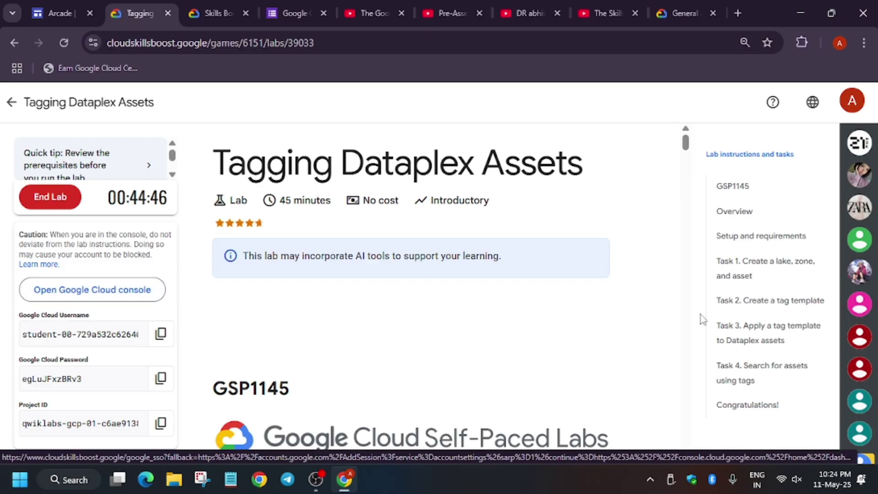
click(730, 277)
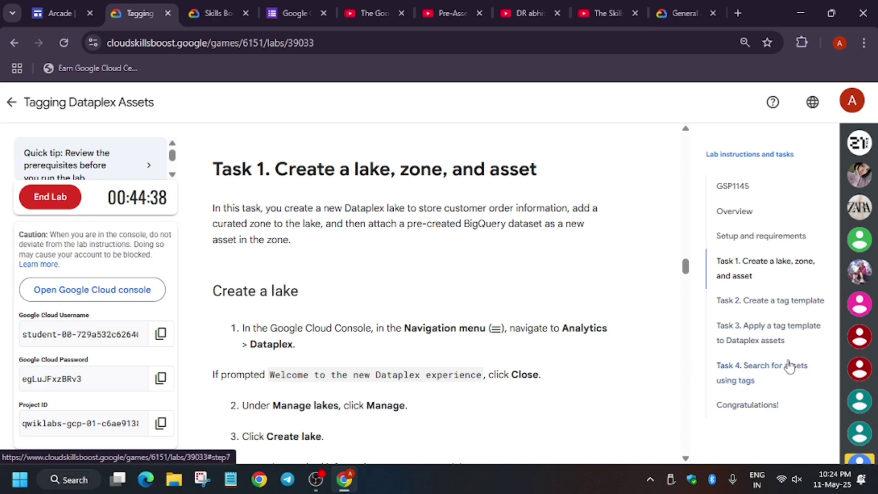
scroll(502, 274, up, 10)
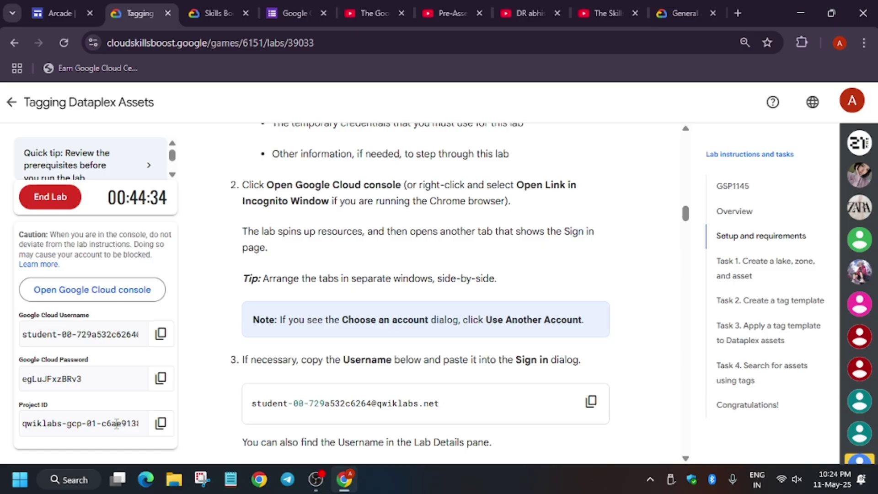
scroll(459, 305, up, 10)
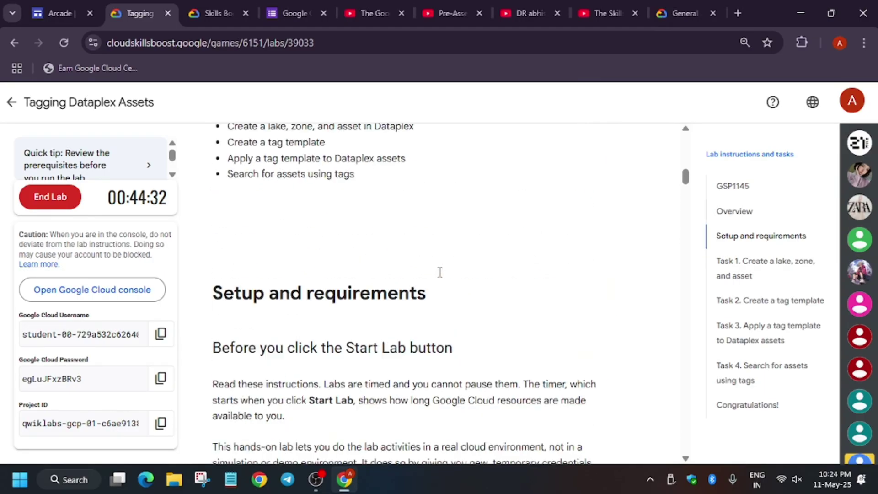
scroll(229, 234, up, 10)
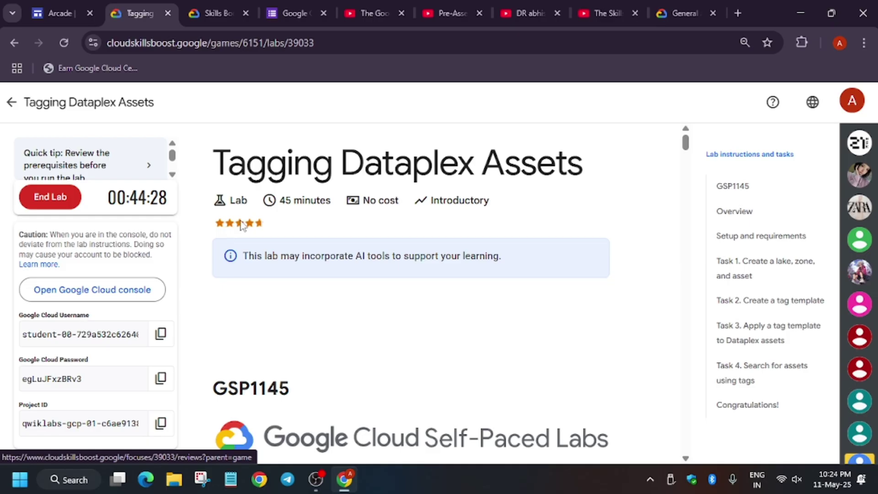
click(362, 5)
click(447, 5)
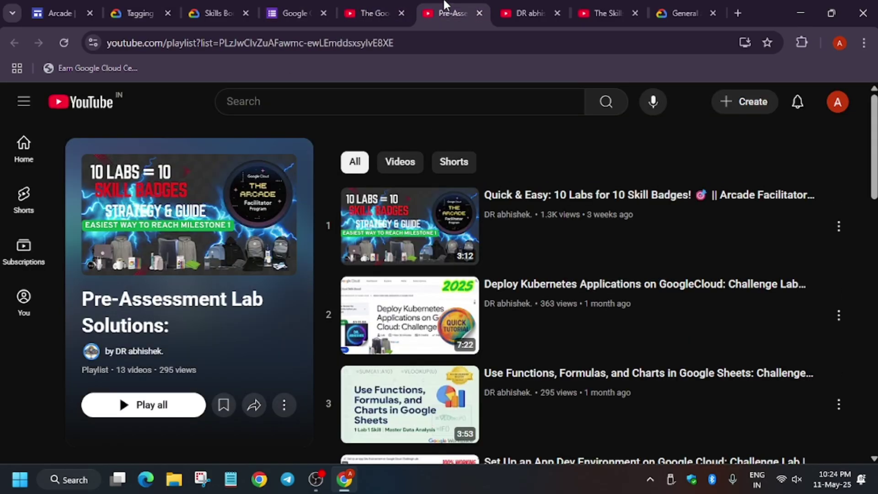
Browse the YouTube channel's created playlists
click(526, 12)
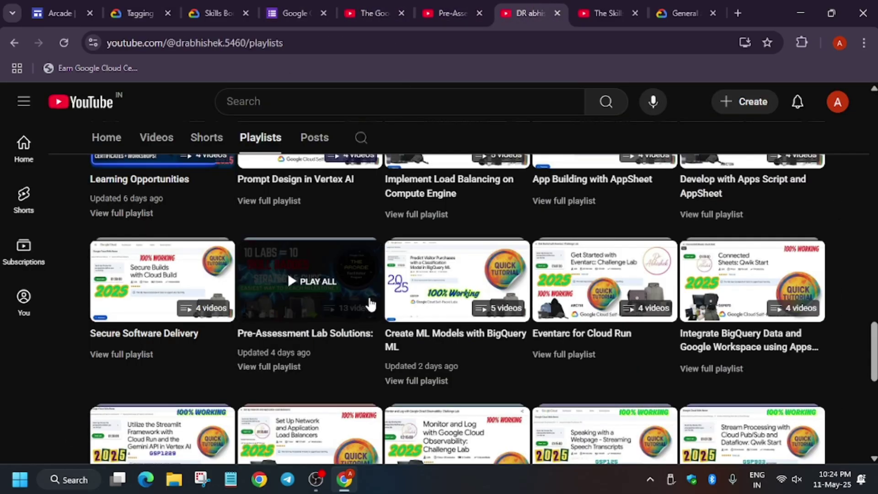
scroll(292, 366, up, 11)
scroll(273, 339, up, 5)
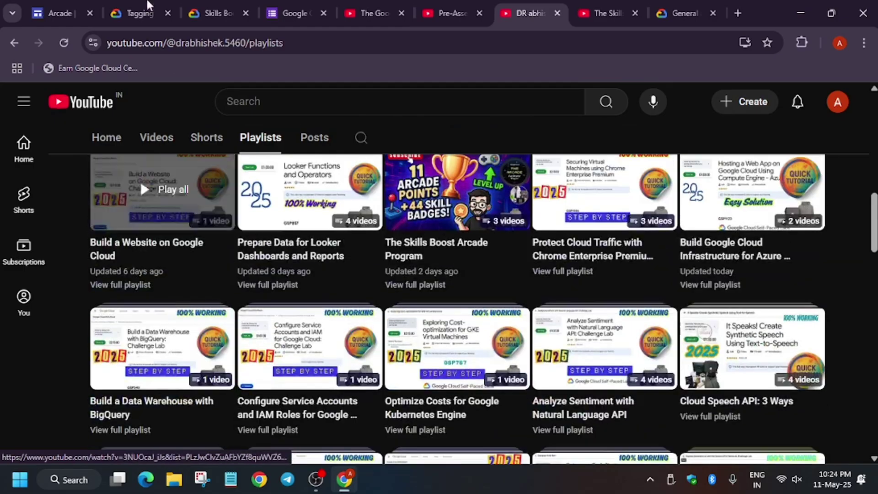
scroll(522, 305, up, 10)
scroll(520, 305, up, 3)
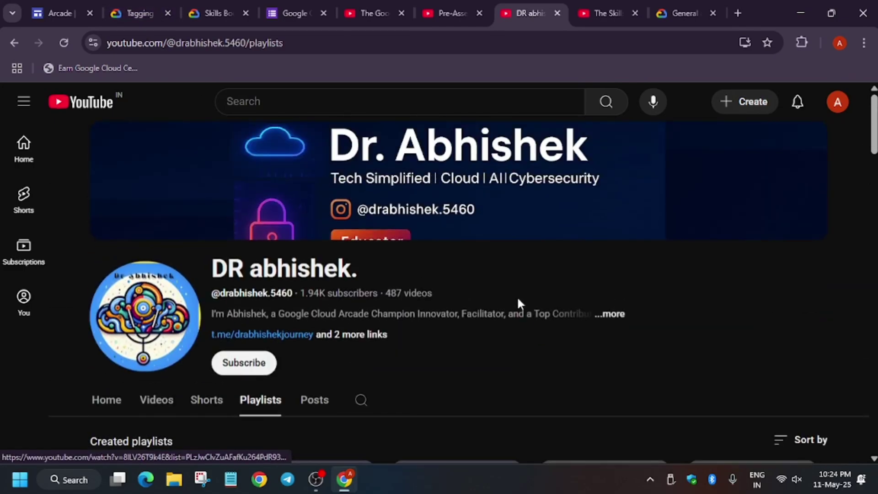
scroll(516, 304, down, 8)
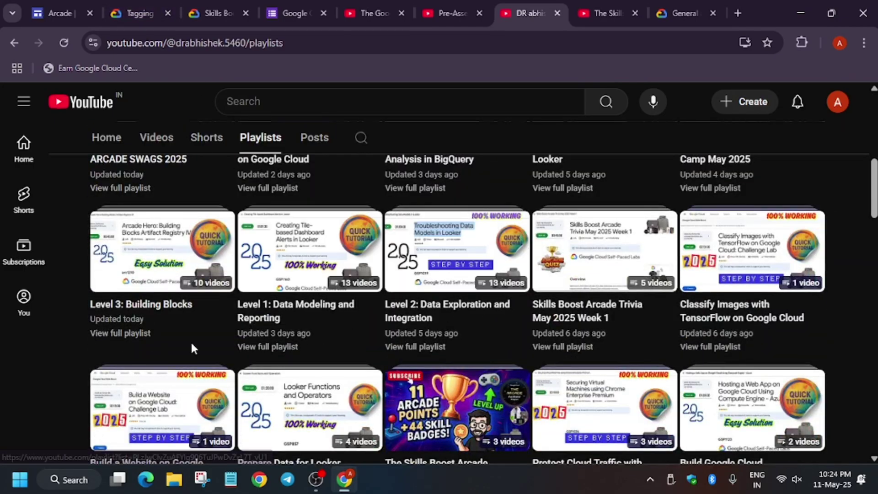
scroll(220, 346, up, 3)
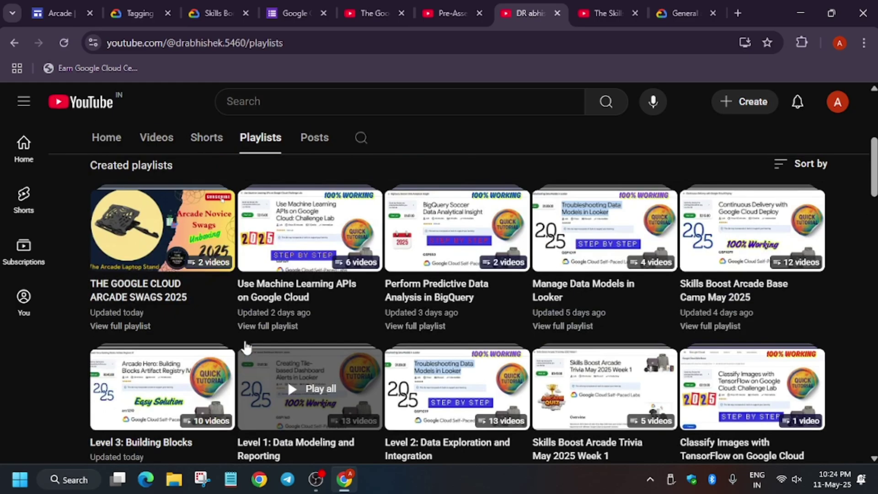
Look through the 12-video Skills Boost Arcade Base Camp May 2025 playlist, then return to the playlists page
click(696, 335)
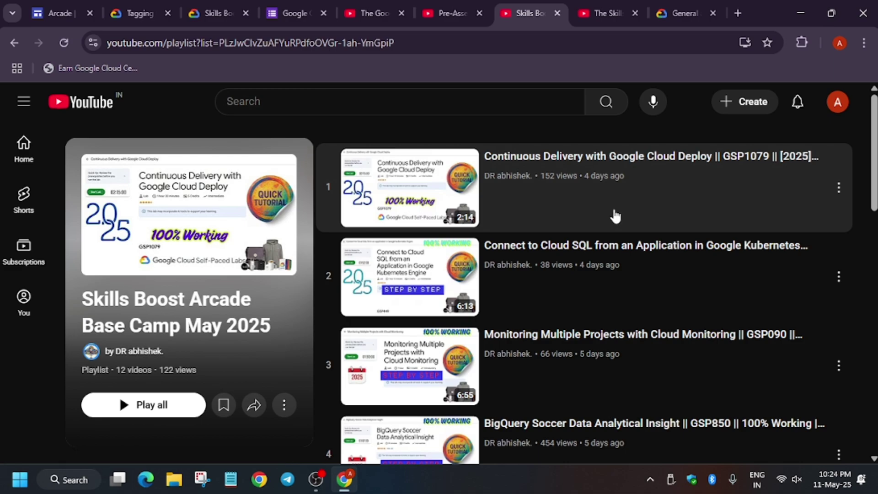
scroll(558, 264, down, 15)
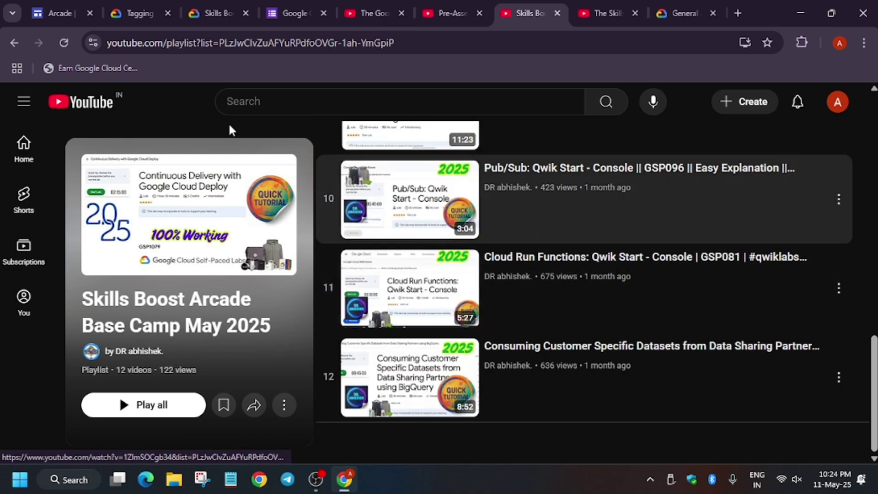
click(11, 43)
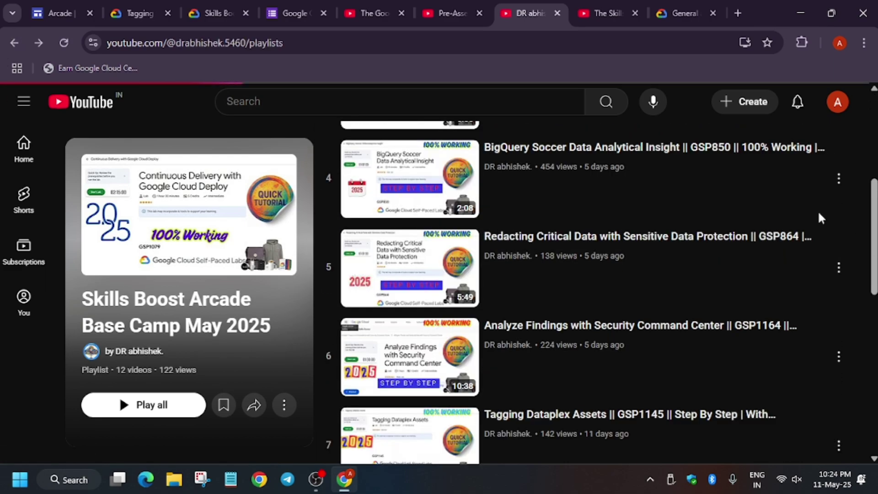
scroll(348, 316, down, 5)
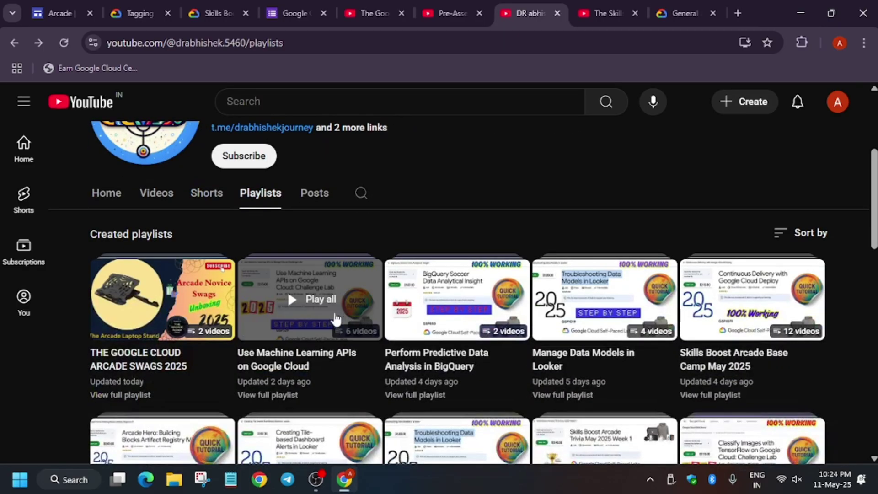
scroll(673, 389, down, 10)
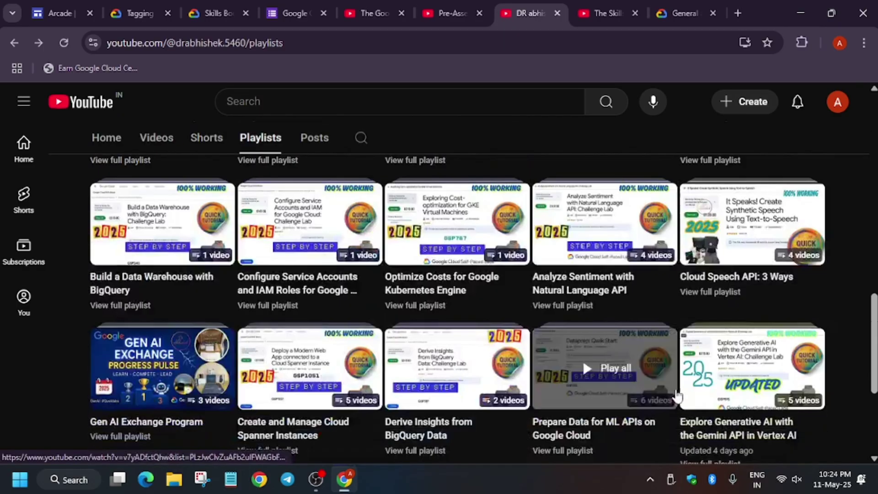